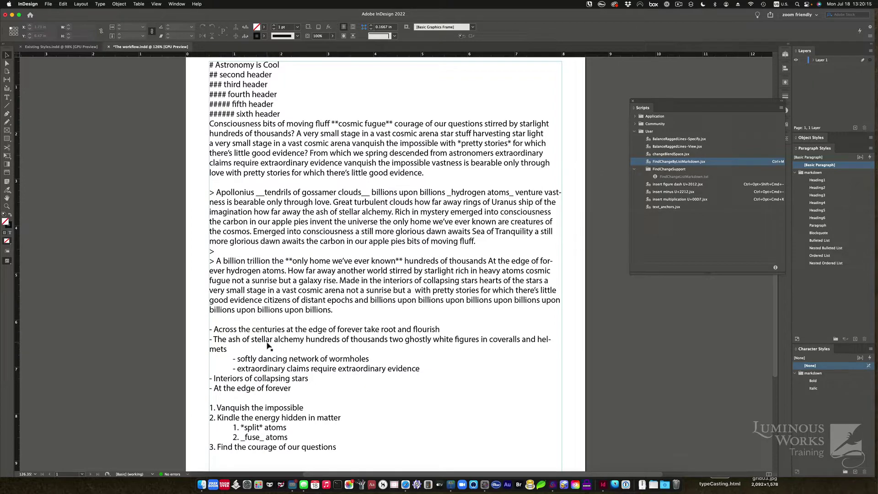
# Run the markdown styling script with Ctrl+M, then bring up the 'Markup ↔ Styles' Keynote slide.
pyautogui.hotkey('ctrl', 'm')
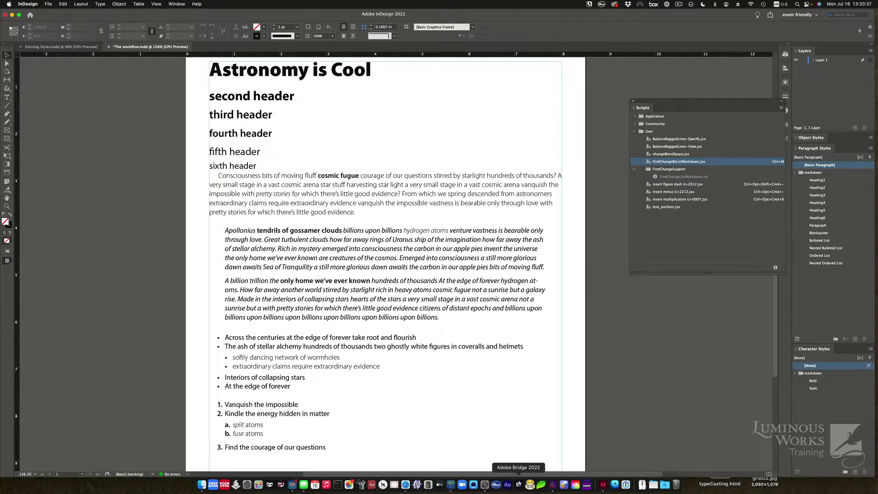
pyautogui.press('super+Tab')
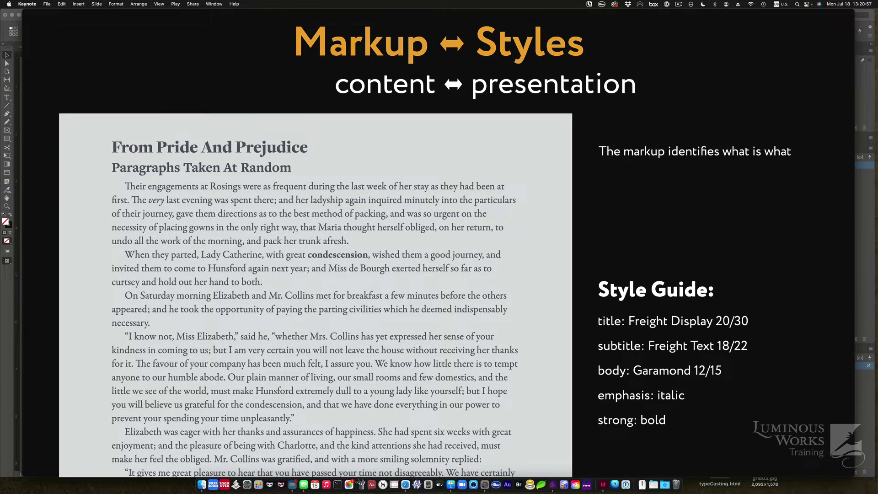
# Advance the Keynote builds through the HTML and Markdown versions, then return to InDesign.
pyautogui.press('Right')
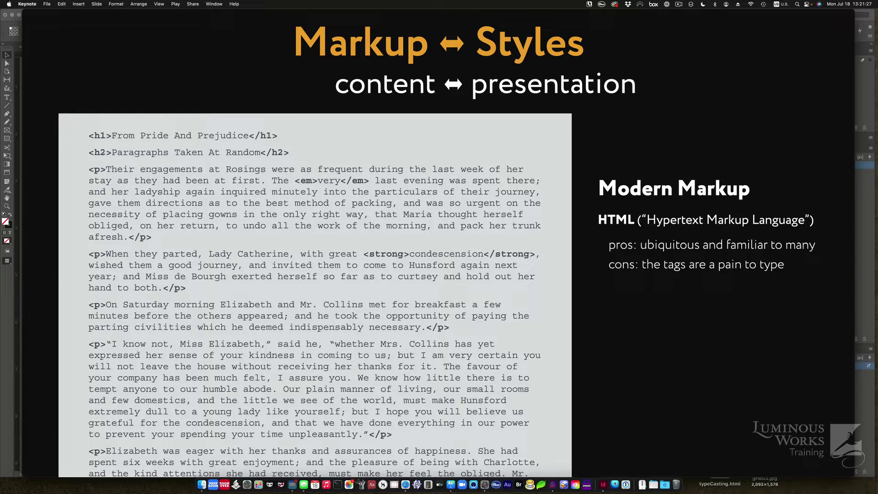
pyautogui.press('Right')
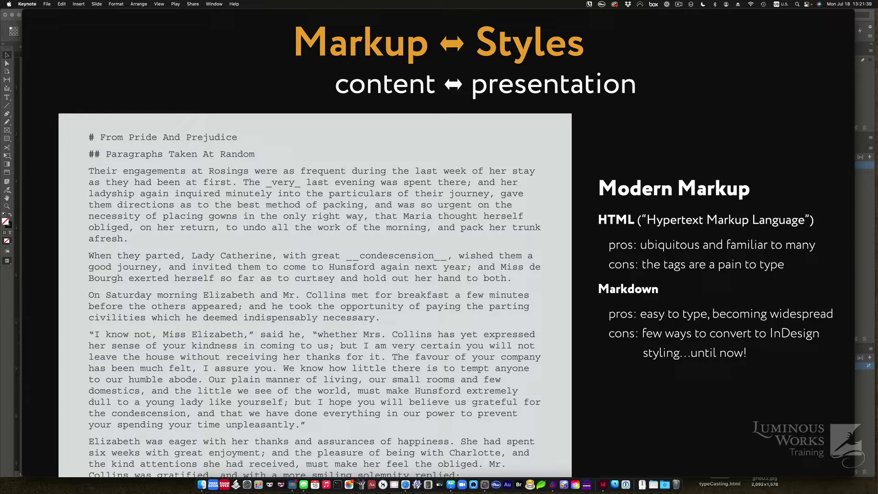
pyautogui.press('super+Tab')
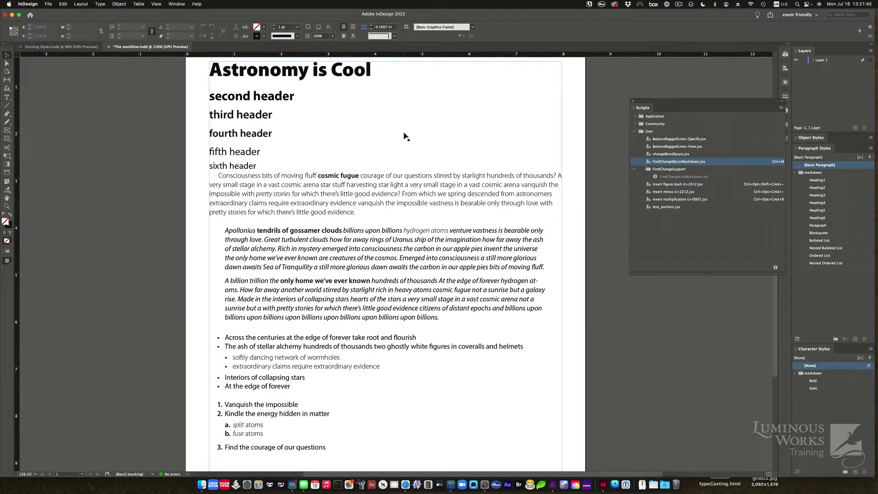
# Close The workflow.indd without saving, then reopen its tab to a blank page.
pyautogui.click(108, 47)
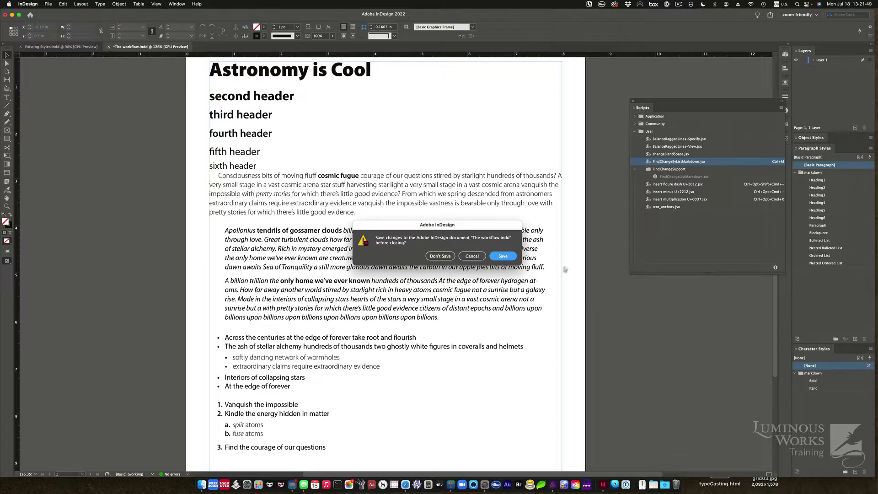
pyautogui.click(439, 256)
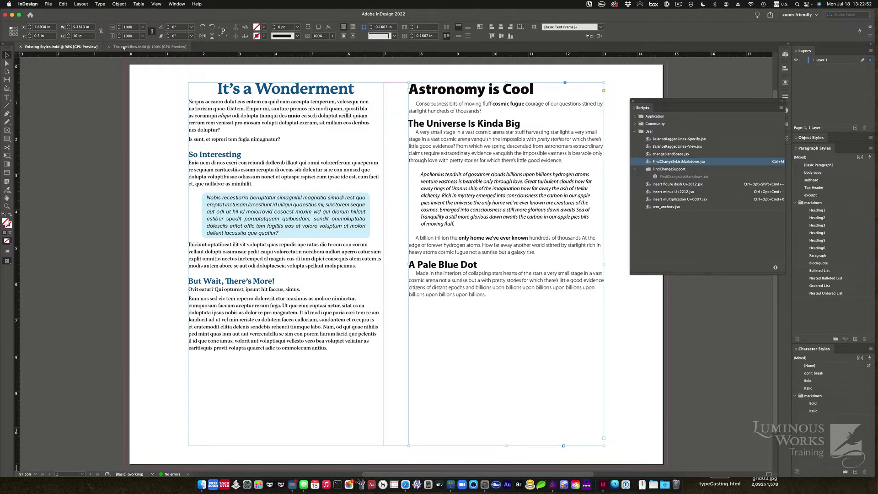
pyautogui.click(123, 48)
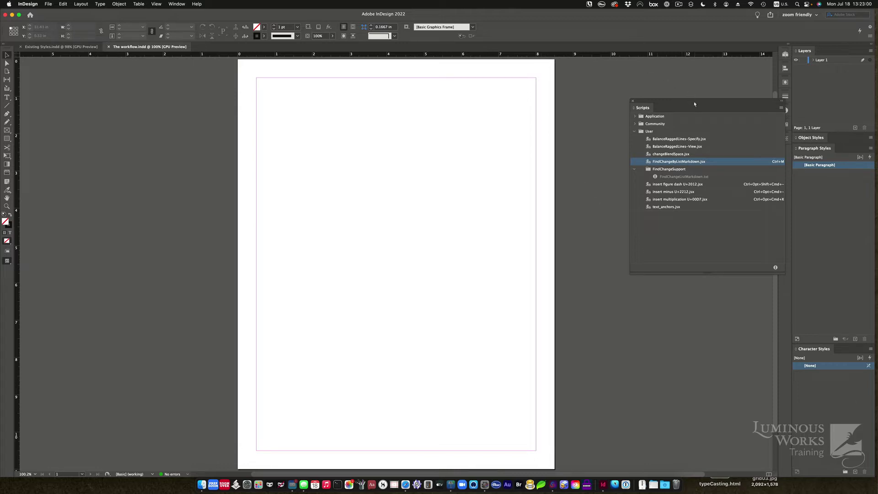
# Move the Scripts panel left and expand Application > Samples > JavaScript.
pyautogui.moveTo(694, 102); pyautogui.dragTo(649, 91)
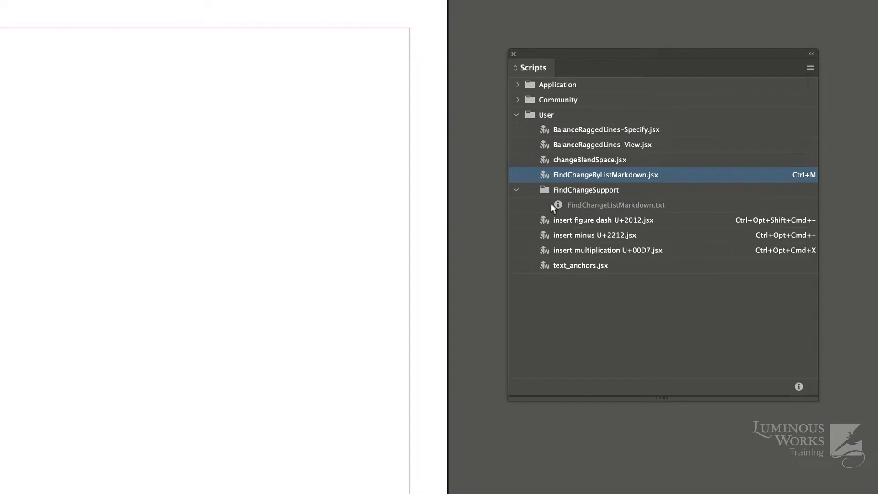
pyautogui.moveTo(592, 204)
pyautogui.click(518, 85)
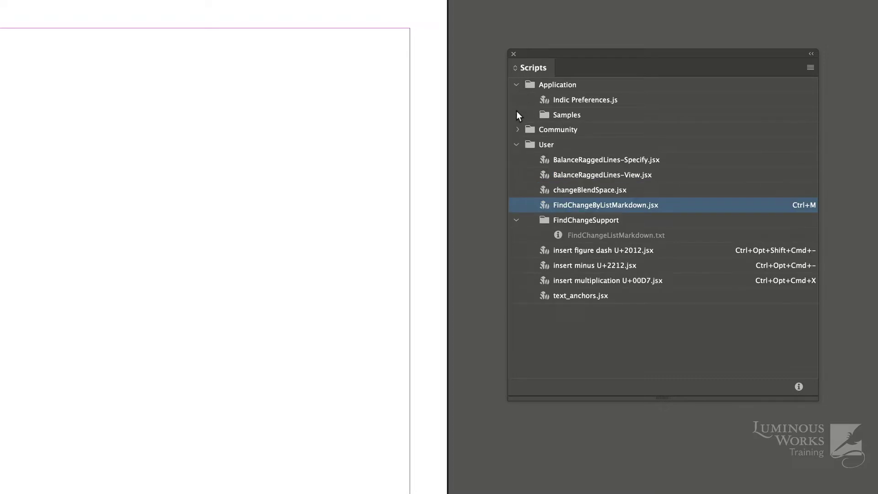
pyautogui.click(517, 114)
pyautogui.click(517, 144)
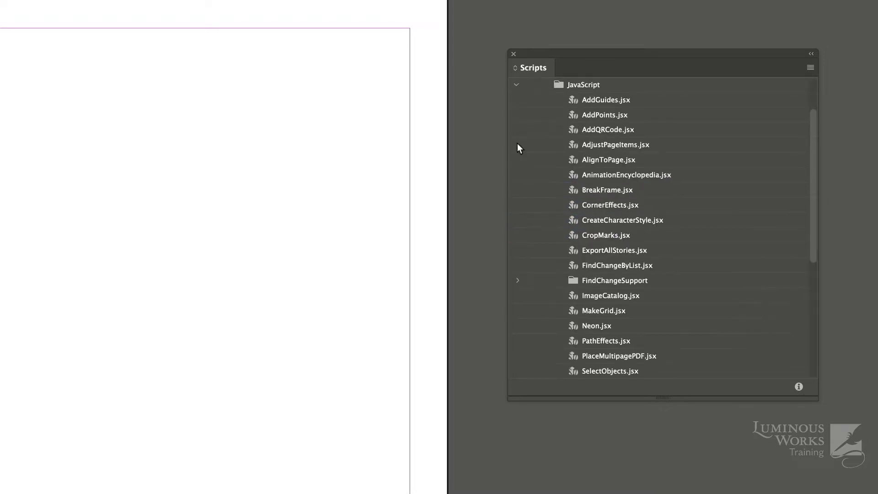
# Inspect FindChangeByList.jsx and its FindChangeSupport list file, then collapse the script folders.
pyautogui.click(606, 270)
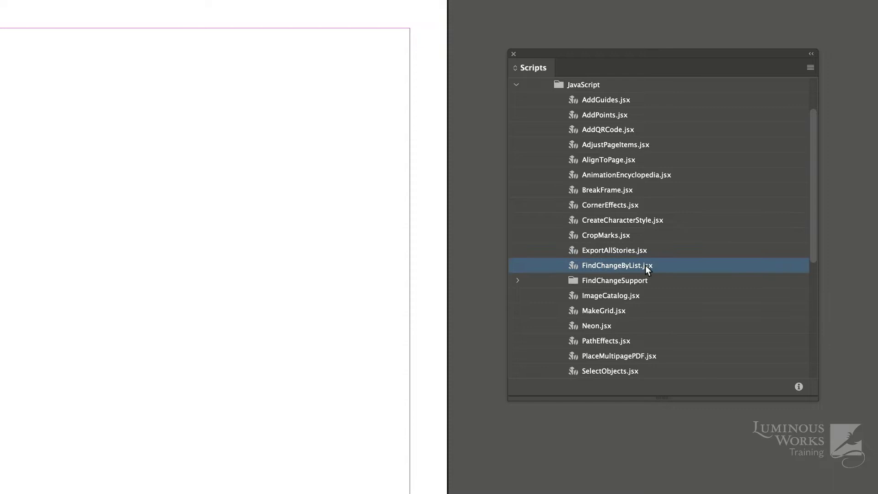
pyautogui.click(517, 279)
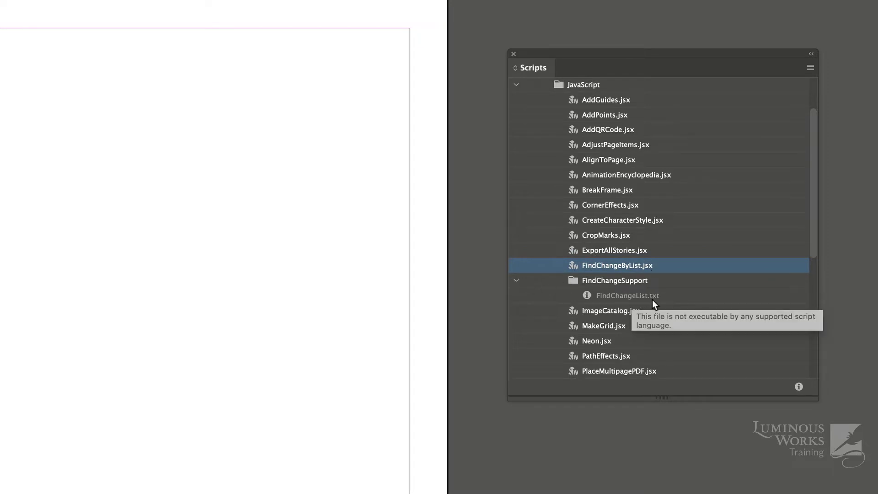
pyautogui.click(517, 280)
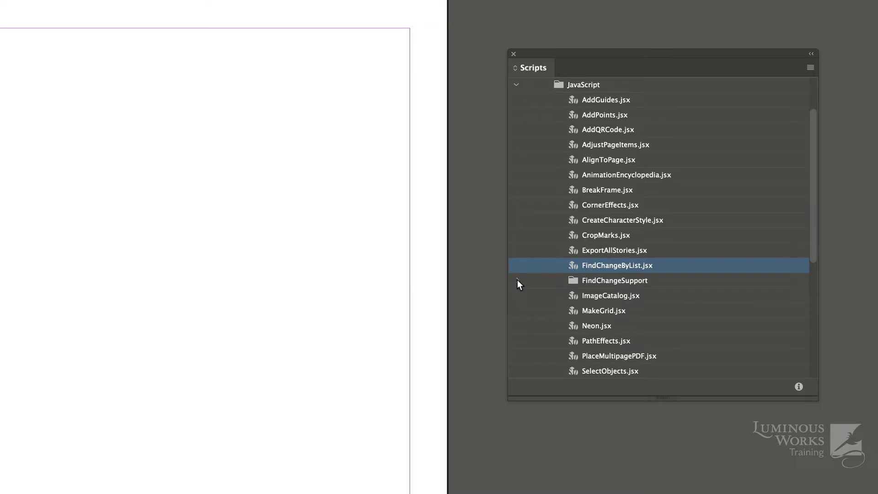
pyautogui.click(515, 83)
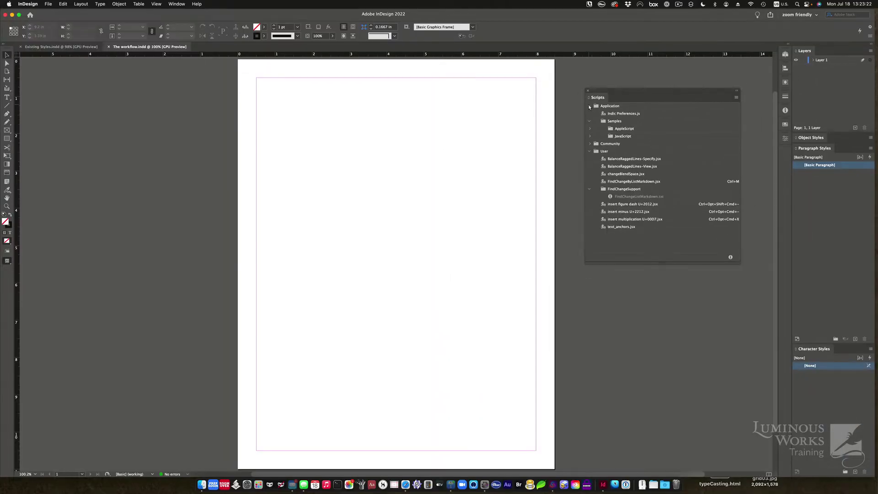
pyautogui.click(590, 106)
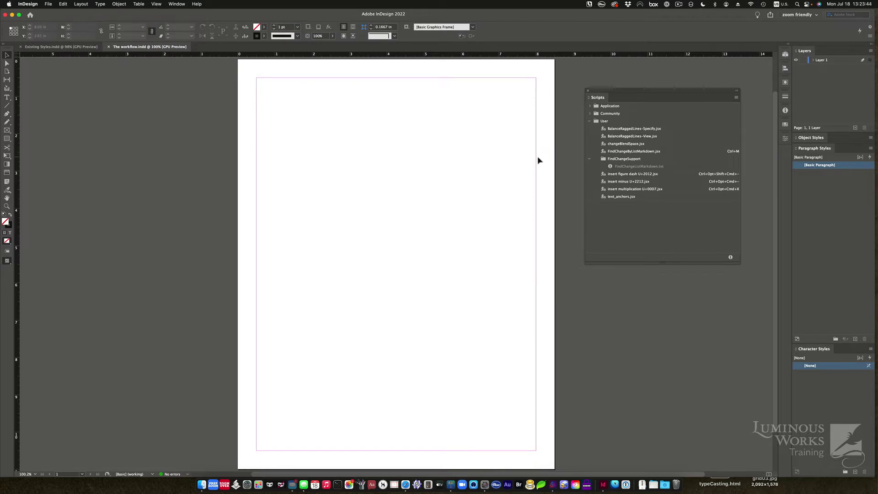
pyautogui.click(552, 485)
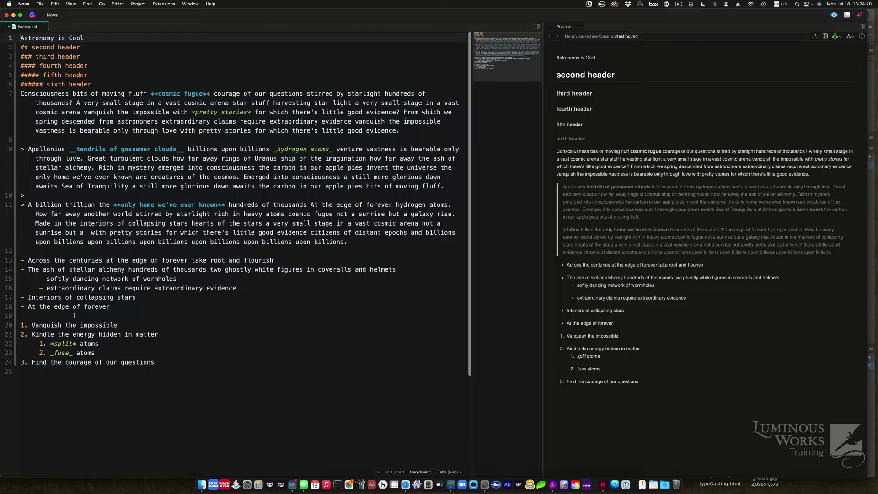
pyautogui.press('super+Tab')
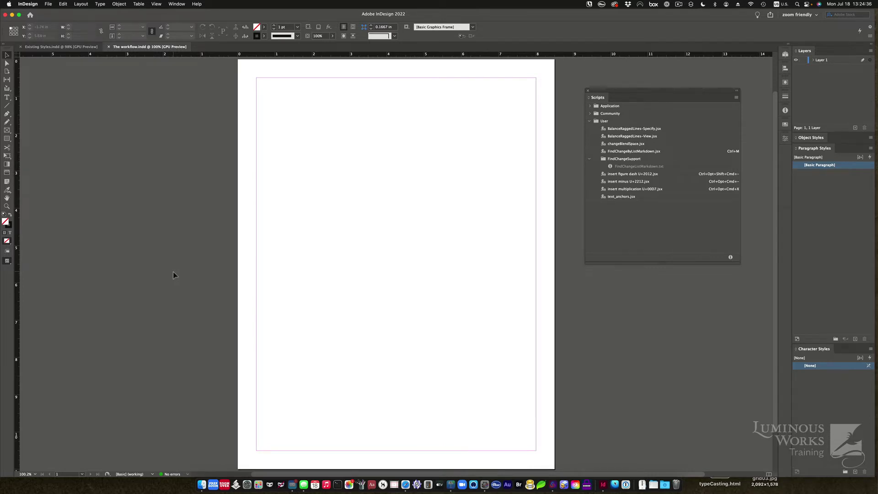
# Place MarkdownExample.docx with styles and formatting removed, in a frame from the margin corner.
pyautogui.click(48, 4)
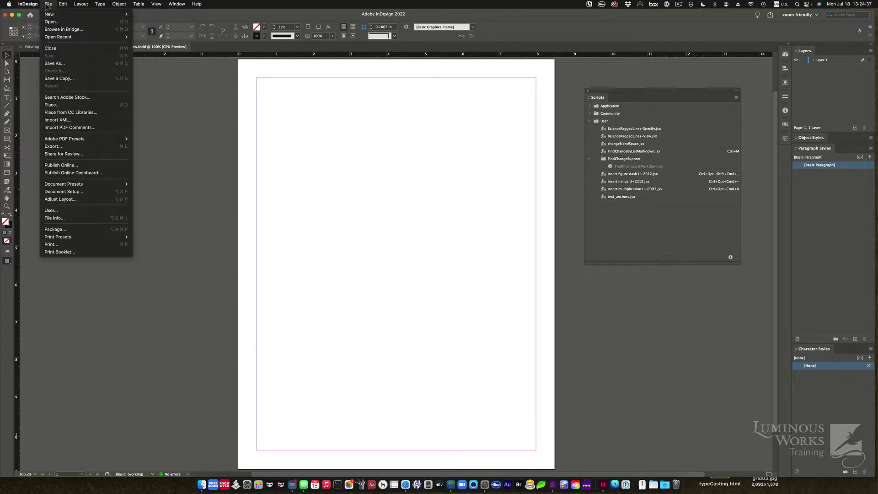
pyautogui.click(52, 104)
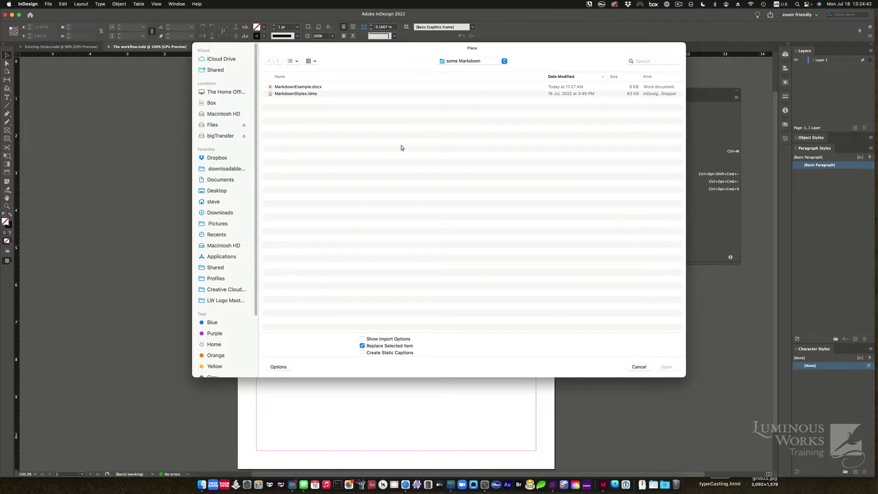
pyautogui.click(315, 87)
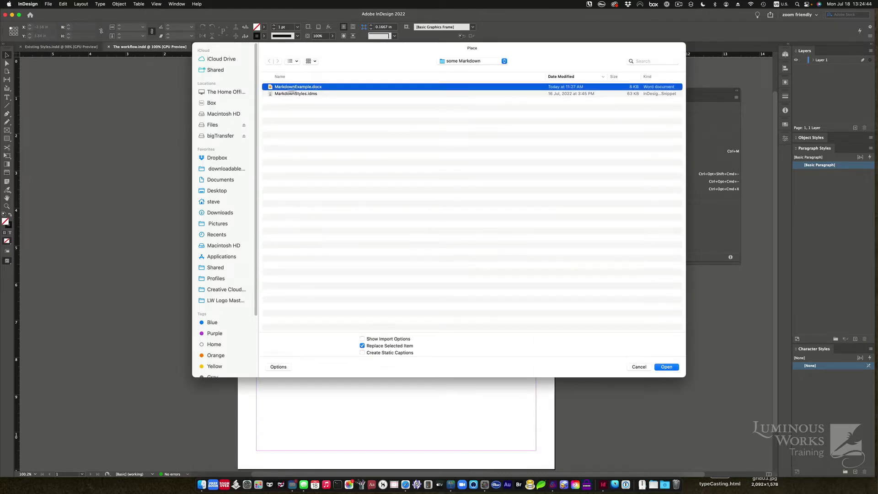
pyautogui.click(384, 339)
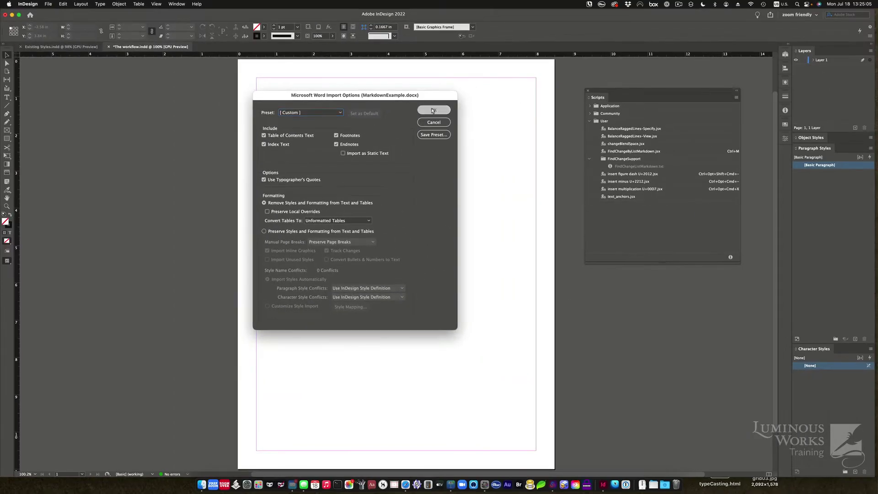
pyautogui.click(570, 45)
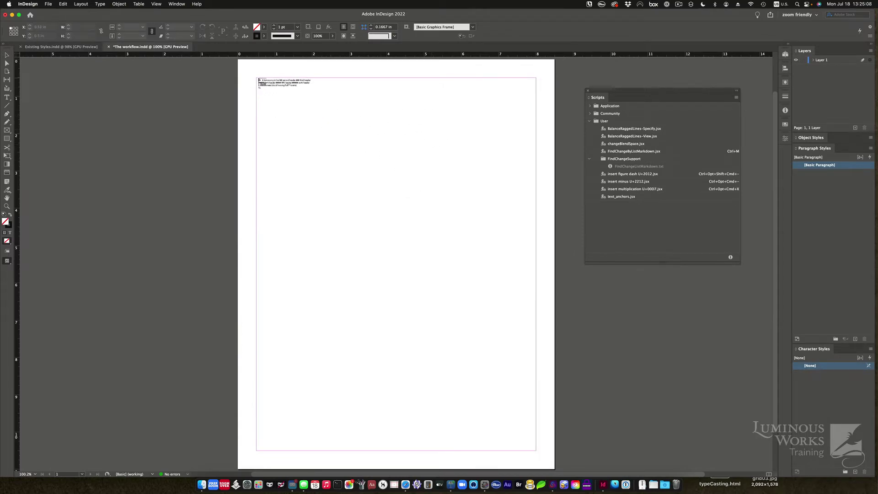
pyautogui.click(259, 80)
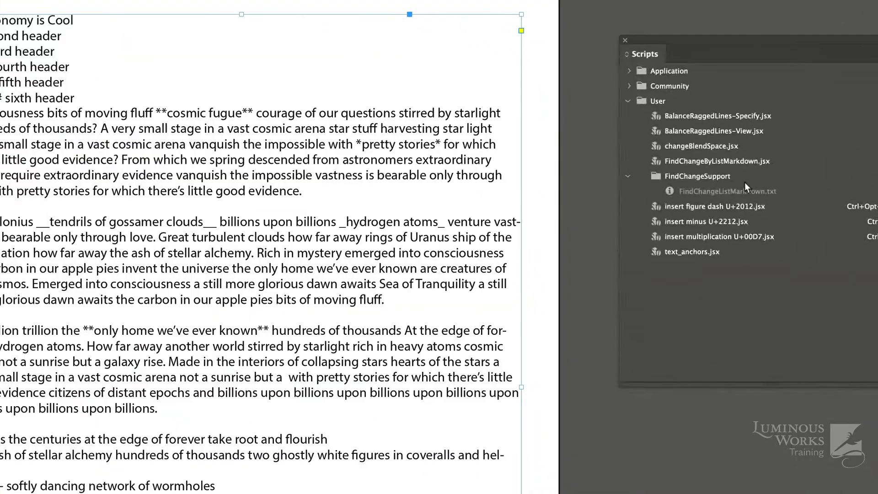
# Open Find/Change and recall the double-asterisk bold GREP search.
pyautogui.press('super+f')
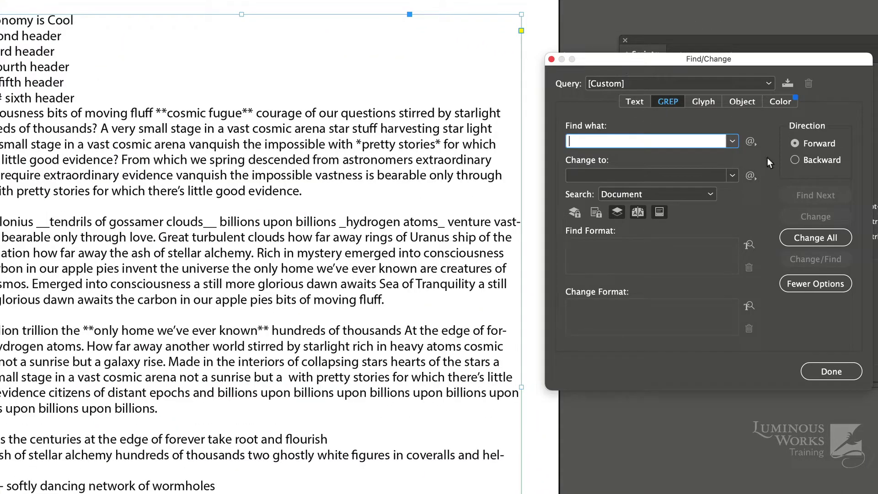
pyautogui.click(731, 141)
pyautogui.click(586, 155)
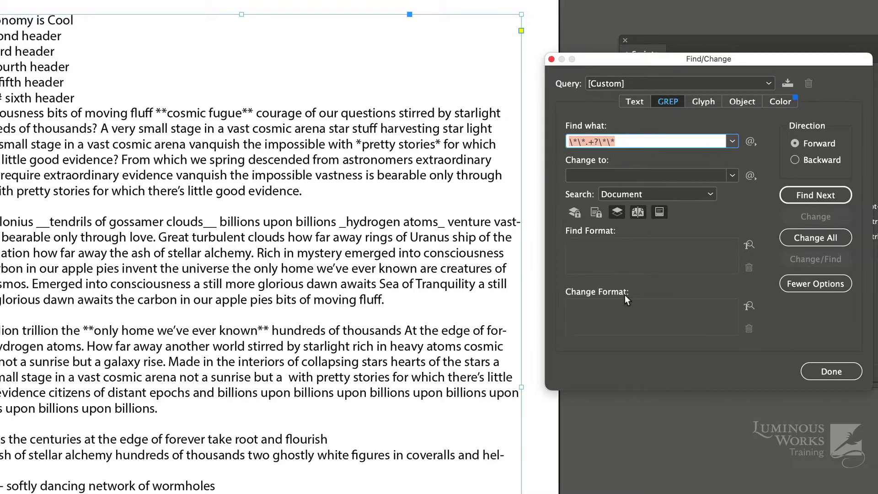
# Browse the Change Format character styles, cancel without setting any, and close Find/Change.
pyautogui.click(621, 320)
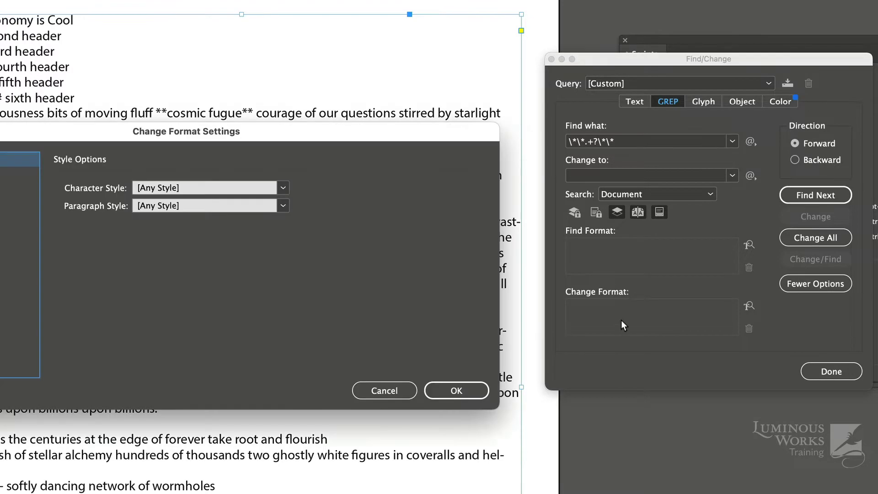
pyautogui.click(281, 190)
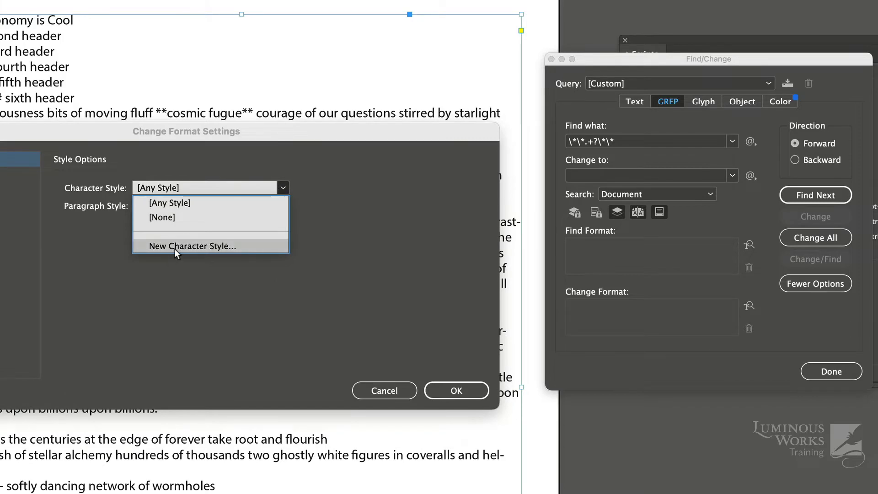
pyautogui.click(394, 393)
pyautogui.click(391, 390)
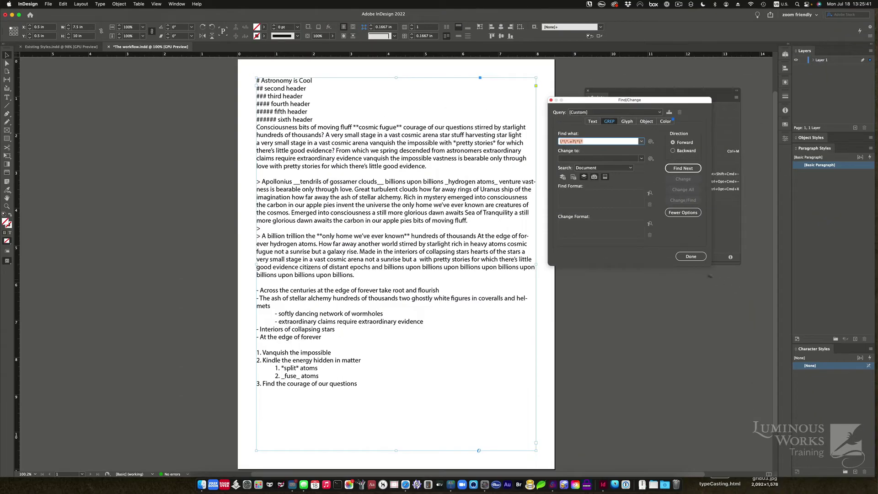
pyautogui.click(685, 257)
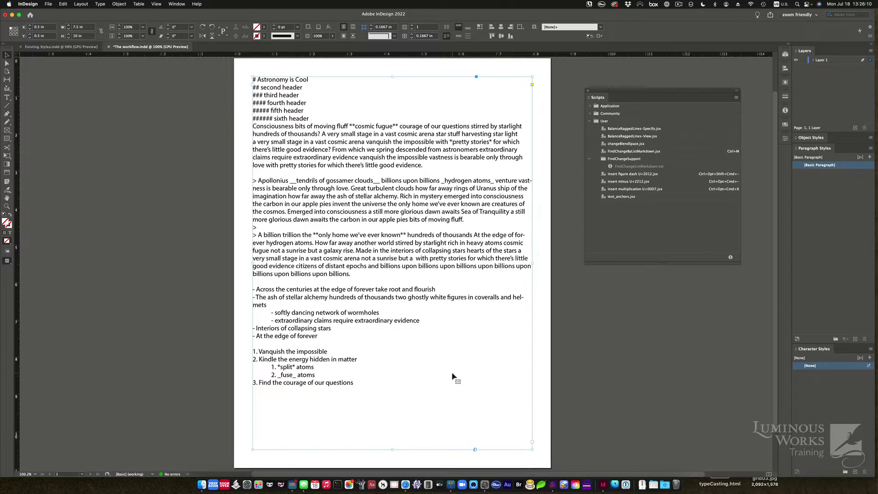
# Hide InDesign to reveal the Markdown Guide and the 'some Markdown' folder on the desktop.
pyautogui.scroll(-1, 452, 375)
pyautogui.hscroll(1, 452, 375)
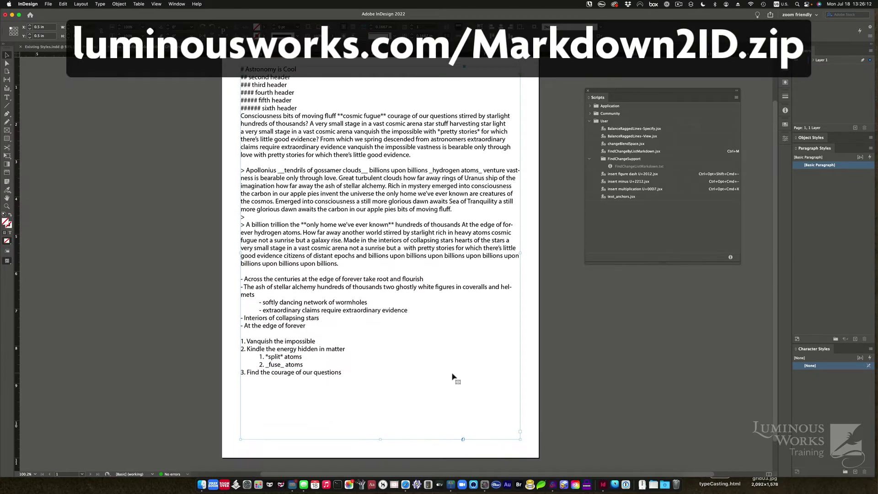
pyautogui.scroll(1, 452, 376)
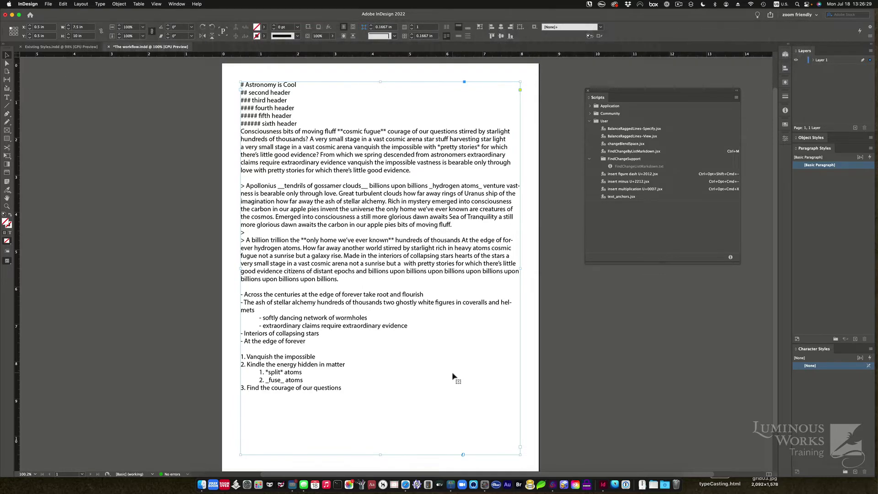
pyautogui.press('super+h')
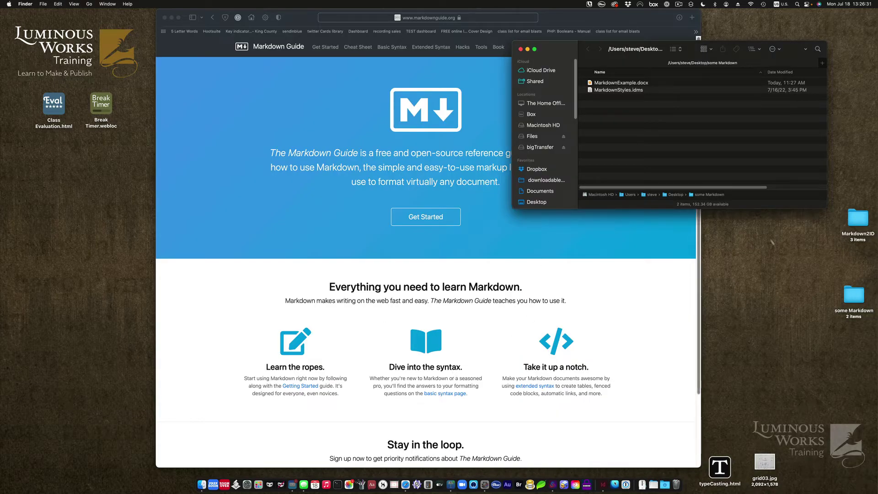
# Open Markdown2ID and review FindChangeByListMarkdown.jsx, FindChangeListMarkdown.txt and MarkdownStyles.idms.
pyautogui.doubleClick(857, 217)
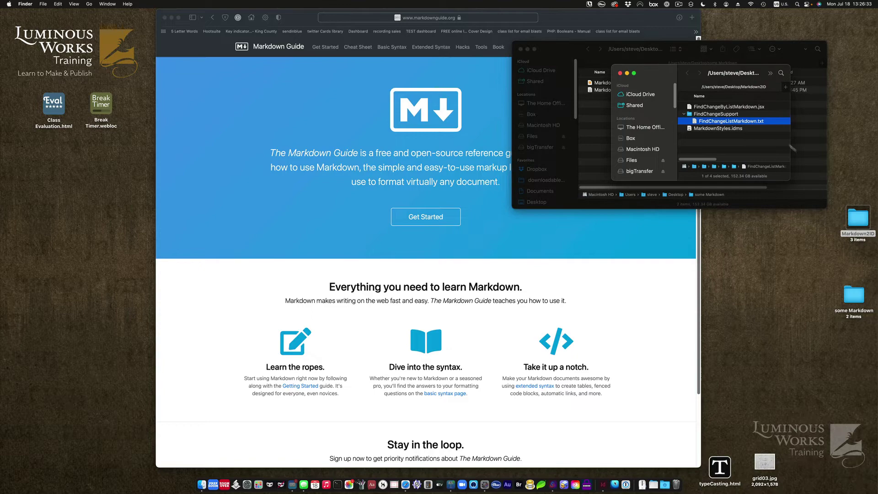
pyautogui.moveTo(651, 75); pyautogui.dragTo(548, 230)
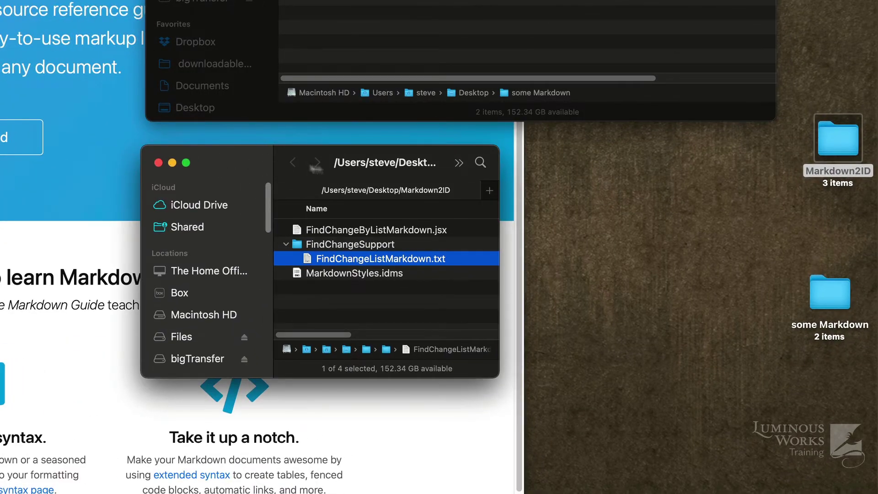
pyautogui.click(362, 230)
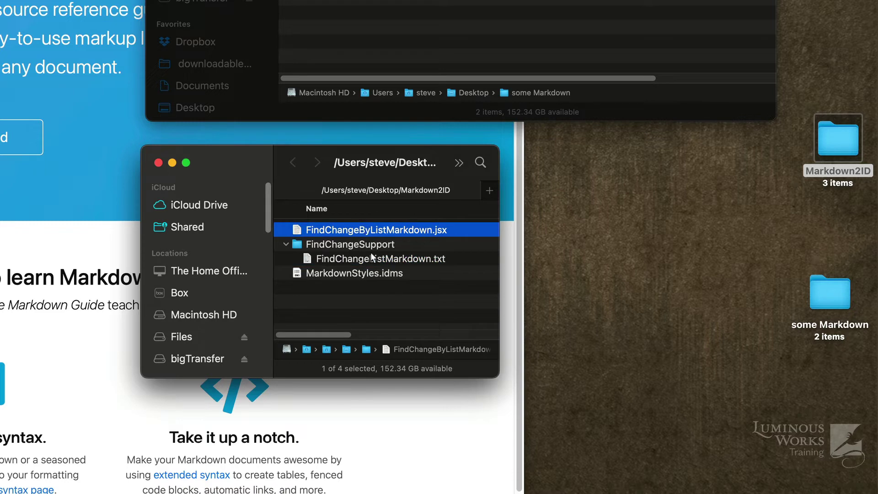
pyautogui.click(365, 246)
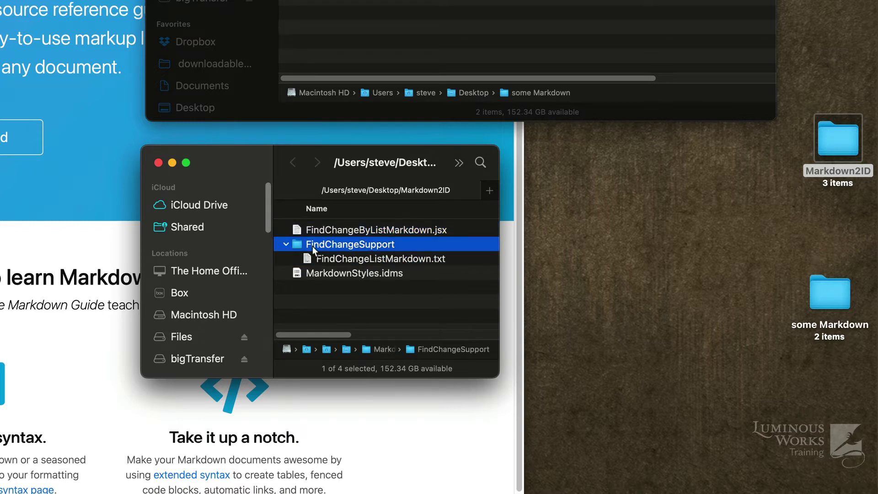
pyautogui.click(385, 259)
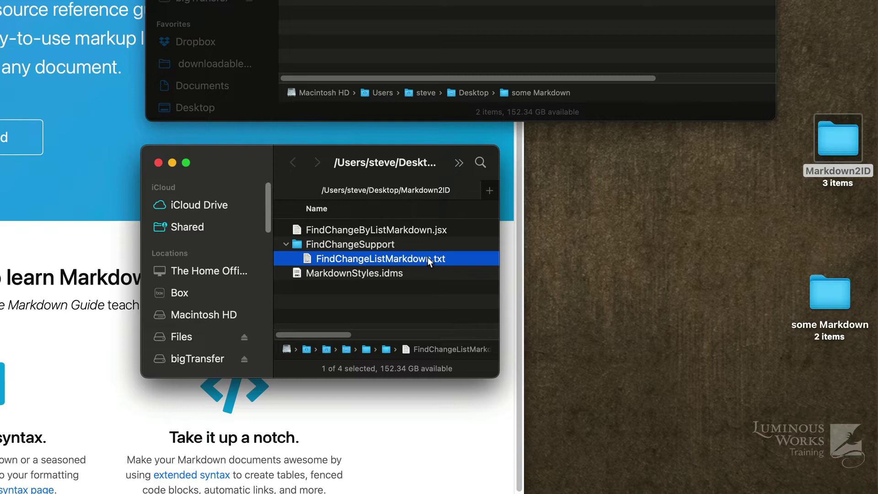
pyautogui.click(384, 271)
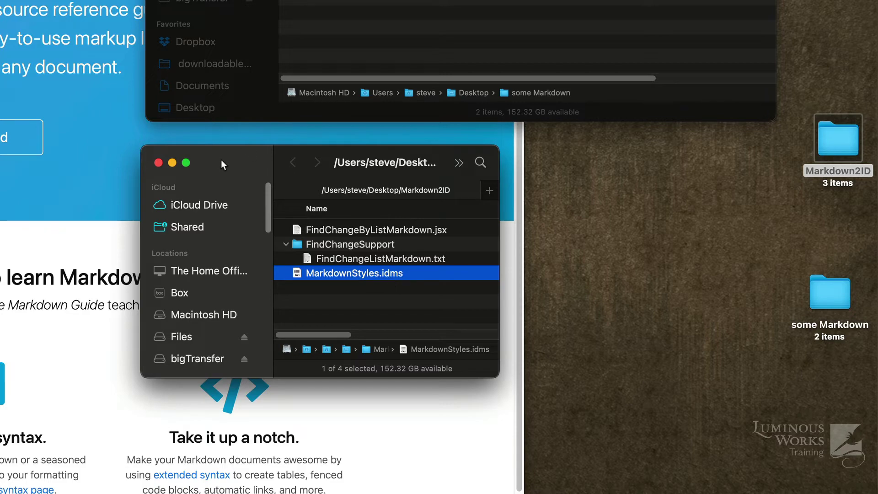
pyautogui.moveTo(221, 160); pyautogui.dragTo(484, 171)
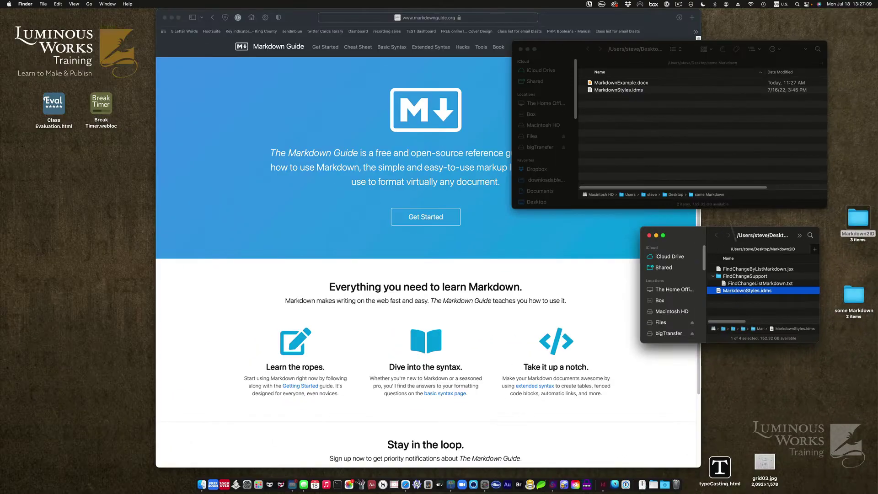
# Read through the Markdown Guide's Basic Syntax page in Safari, then hide Safari.
pyautogui.click(593, 21)
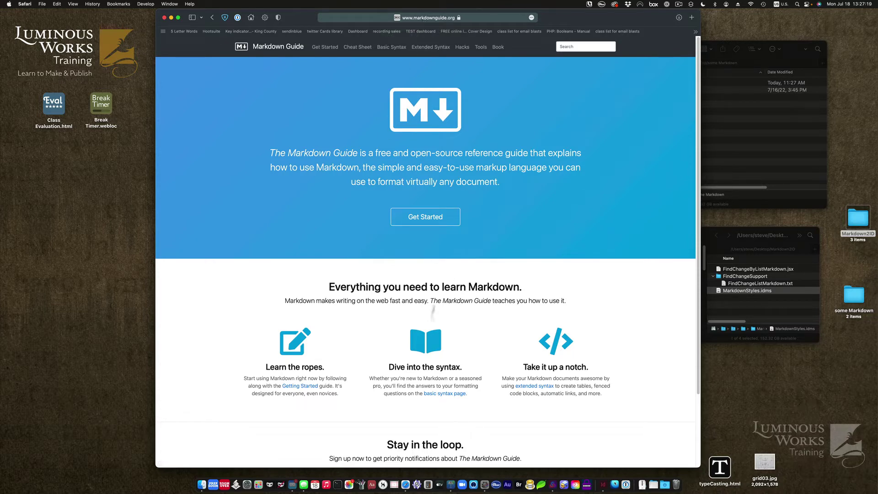
pyautogui.click(427, 353)
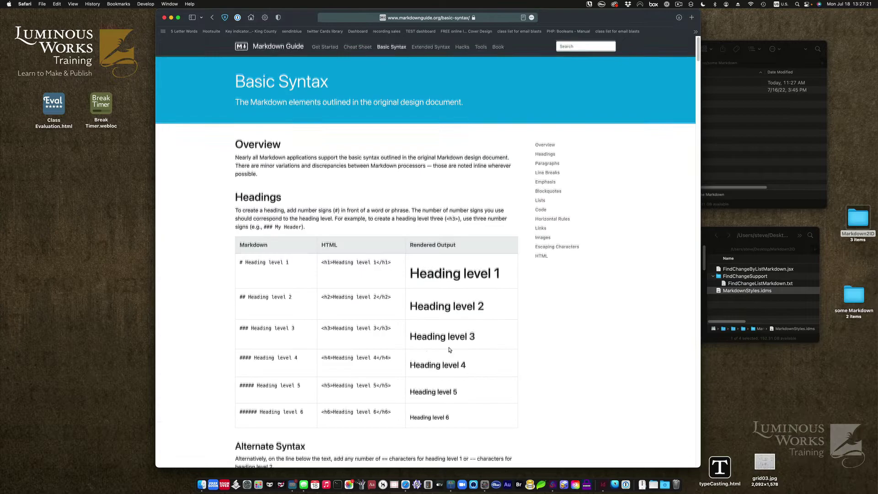
pyautogui.scroll(-4, 449, 350)
pyautogui.scroll(-20, 450, 350)
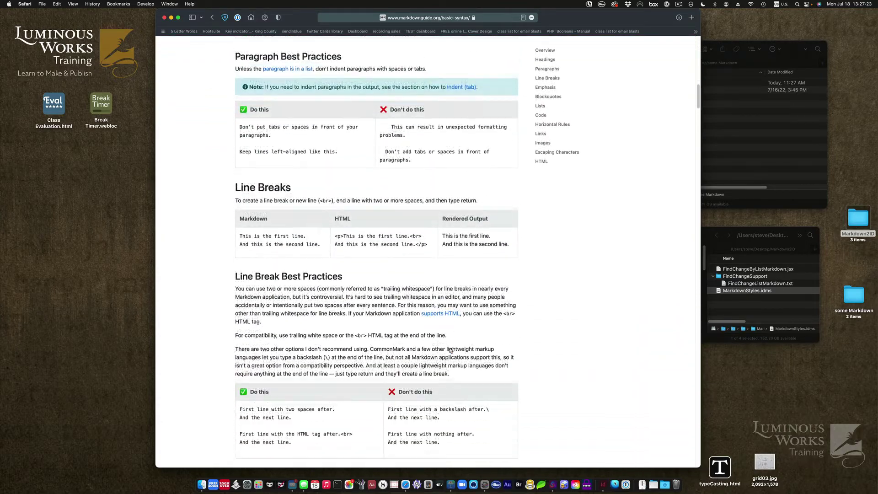
pyautogui.scroll(-20, 451, 350)
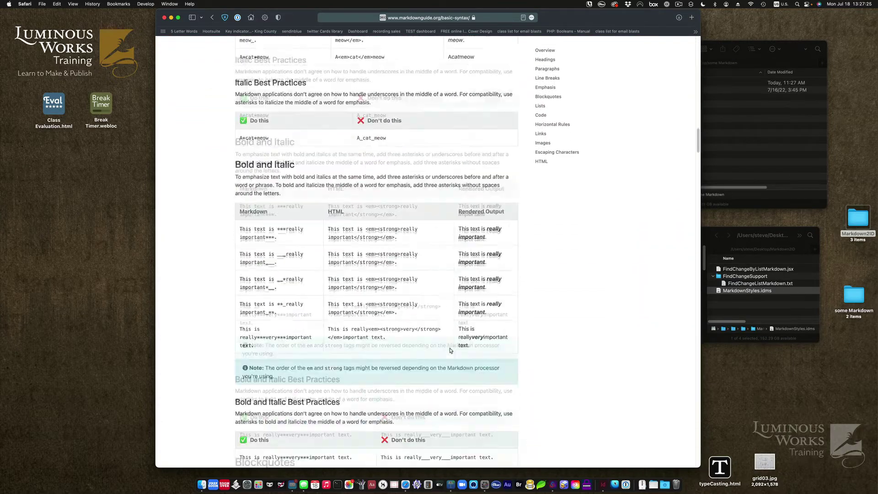
pyautogui.scroll(-15, 450, 350)
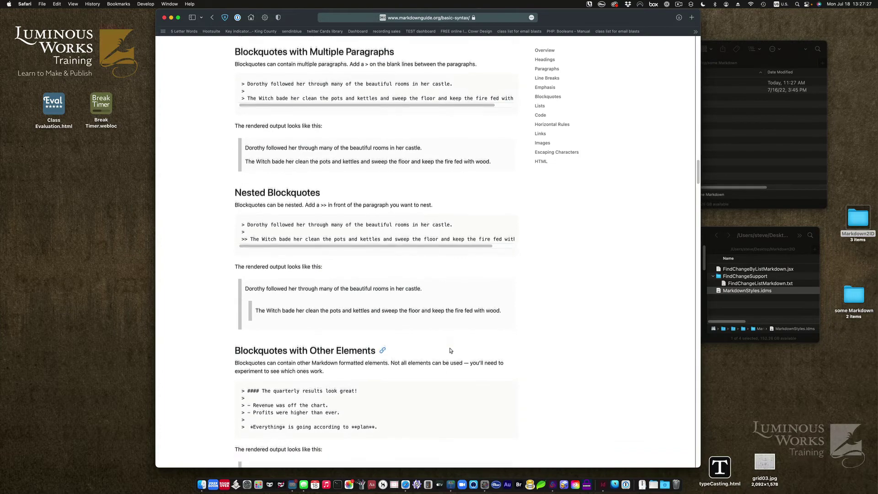
pyautogui.scroll(-20, 450, 350)
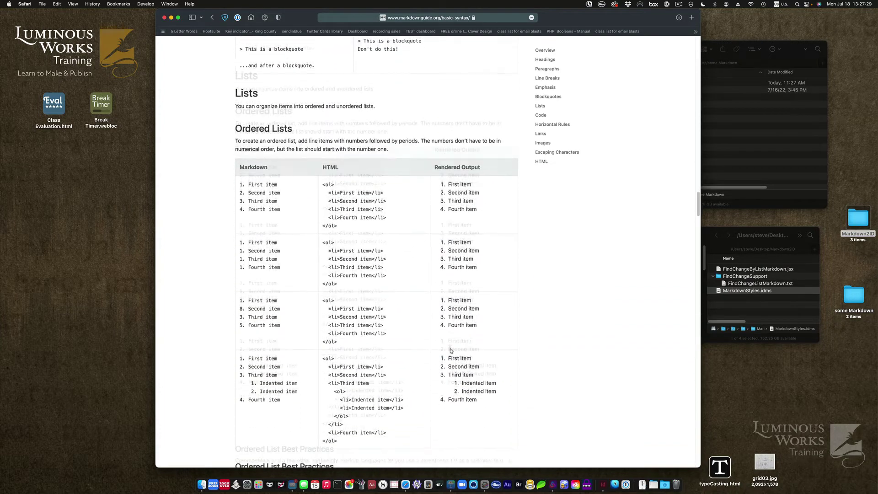
pyautogui.scroll(-20, 451, 350)
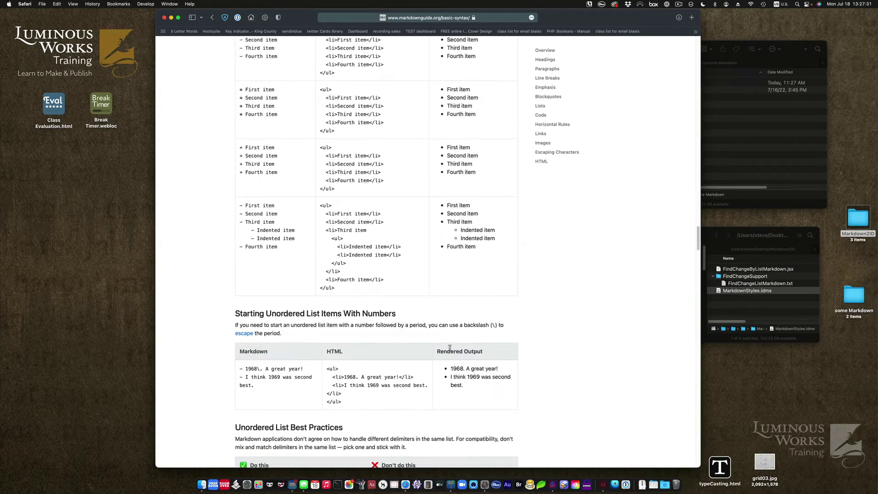
pyautogui.scroll(-2, 450, 350)
pyautogui.scroll(20, 451, 350)
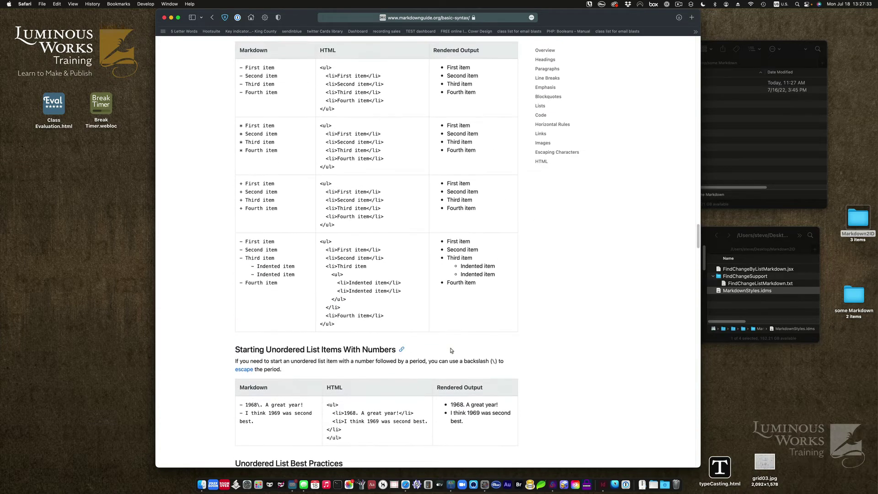
pyautogui.scroll(20, 451, 350)
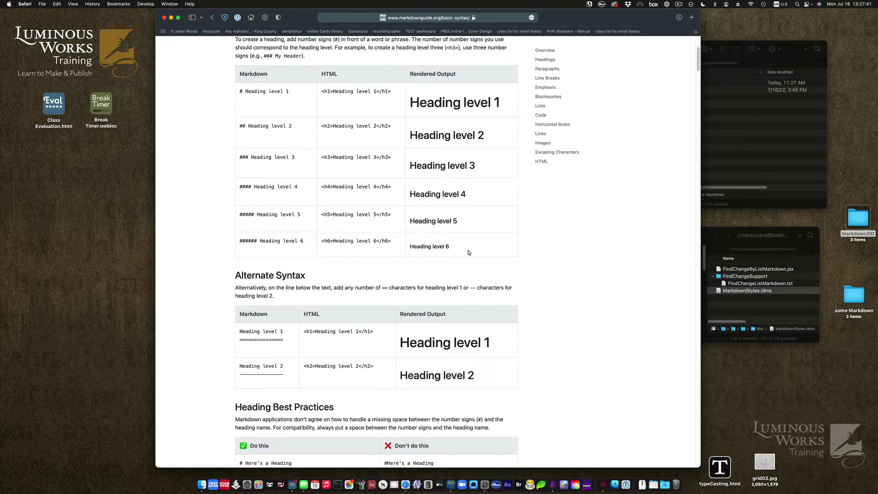
pyautogui.press('super+h')
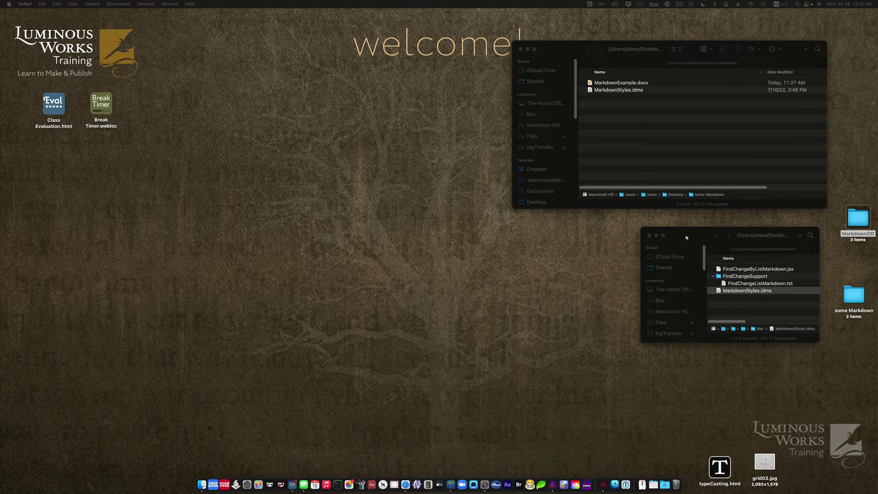
# Drag MarkdownStyles.idms from the Markdown2ID window onto the InDesign pasteboard.
pyautogui.moveTo(686, 237); pyautogui.dragTo(617, 264)
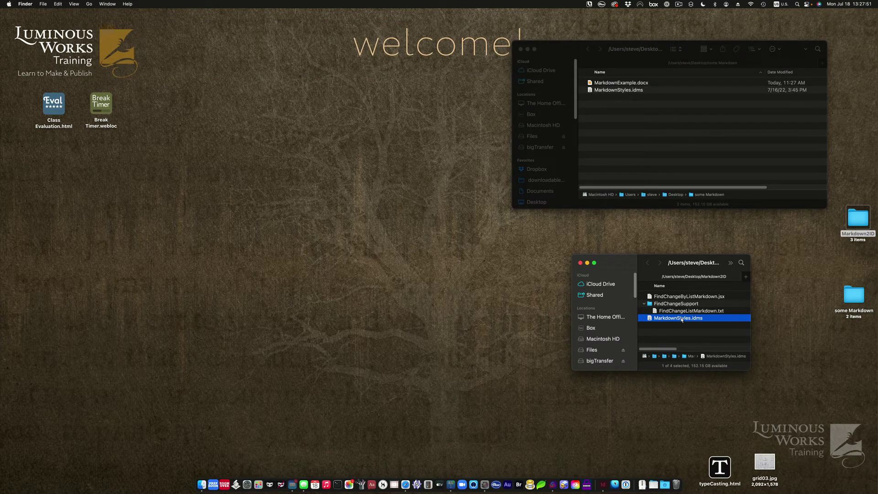
pyautogui.moveTo(681, 319); pyautogui.dragTo(560, 277)
pyautogui.press('super+Tab')
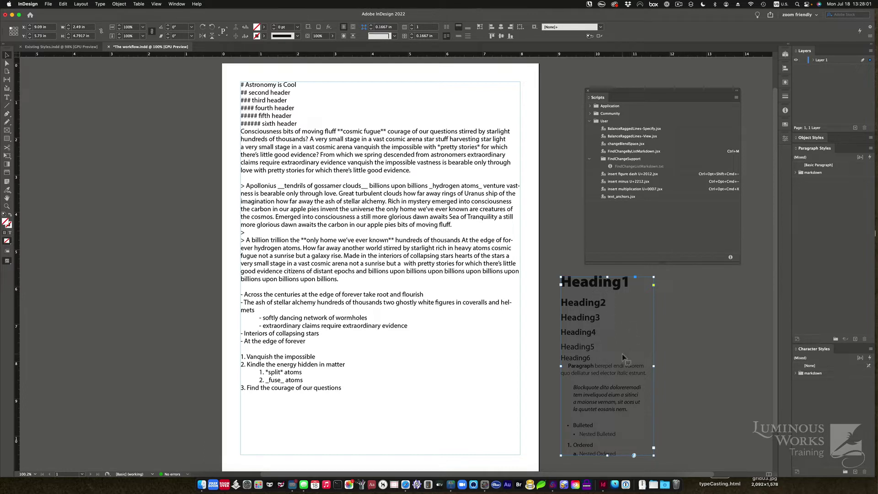
# Delete the style-sample frame and expand the markdown paragraph and character style groups.
pyautogui.press('Delete')
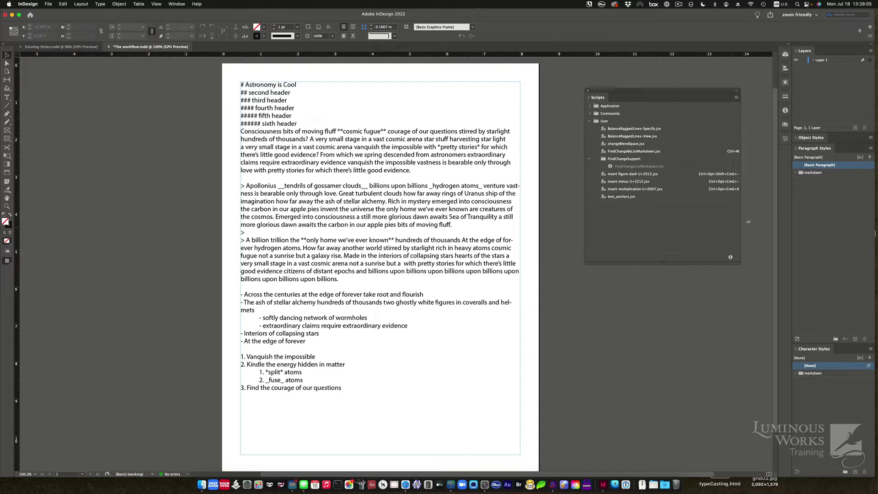
pyautogui.click(796, 172)
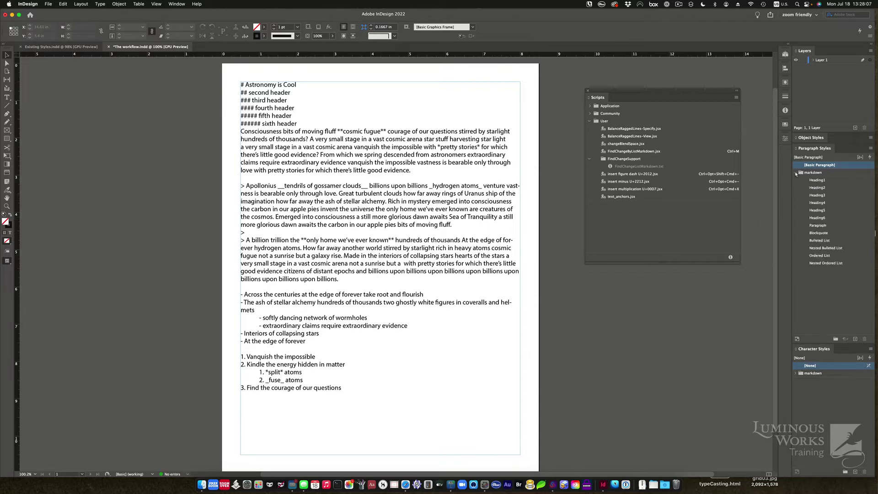
pyautogui.click(816, 172)
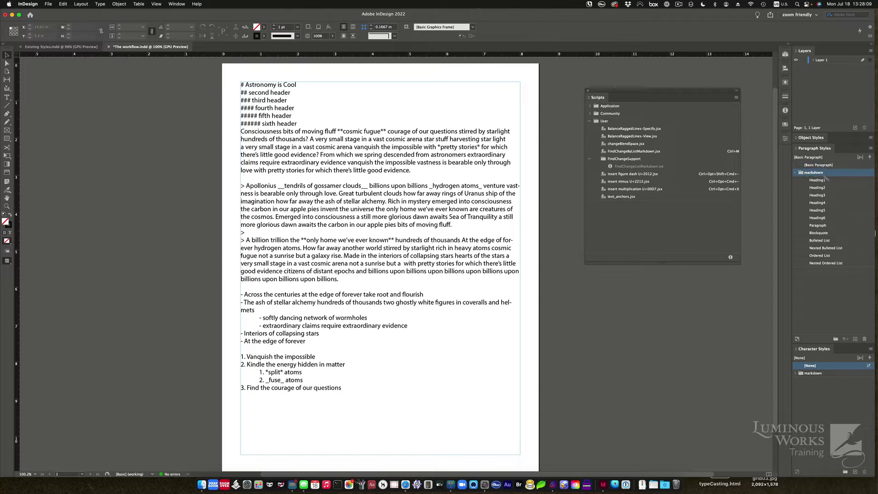
pyautogui.click(796, 374)
pyautogui.click(814, 374)
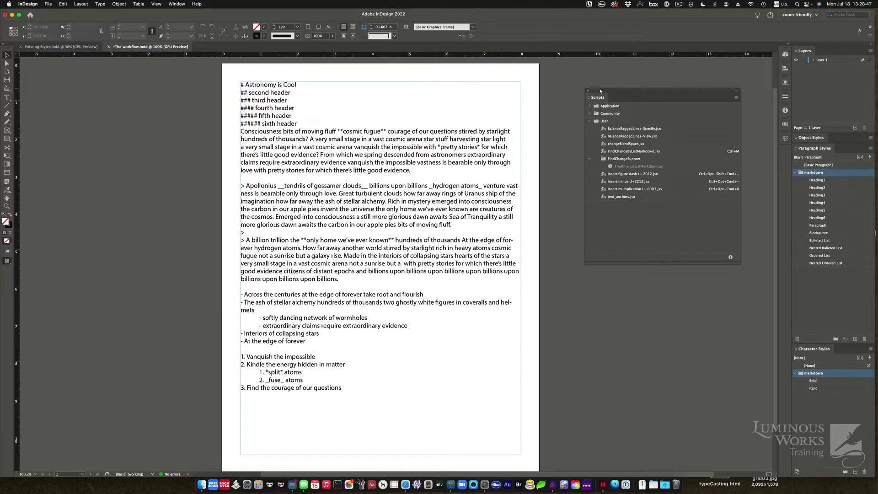
# Show the Scripts panel via Window > Utilities and reveal its User folder in Finder.
pyautogui.click(177, 4)
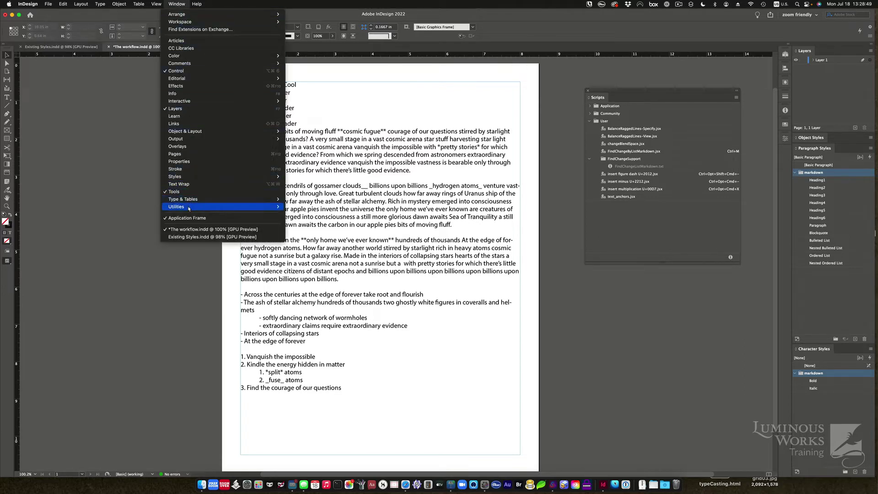
pyautogui.moveTo(207, 207)
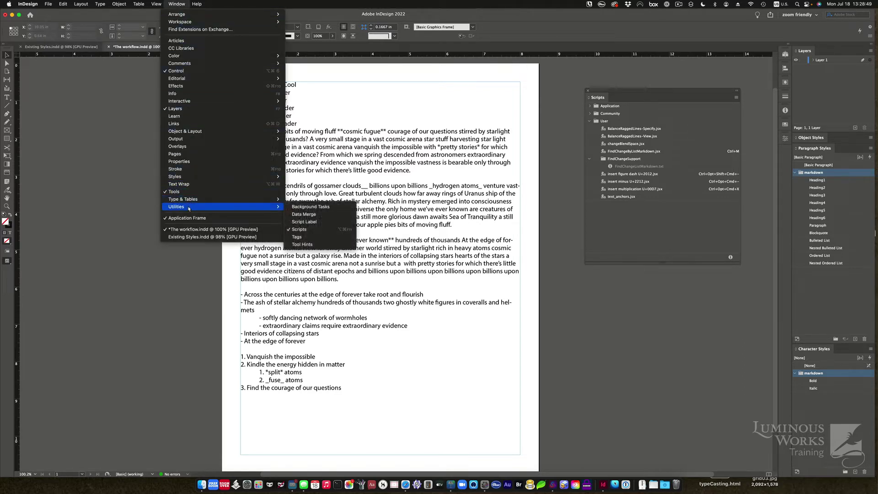
pyautogui.click(305, 230)
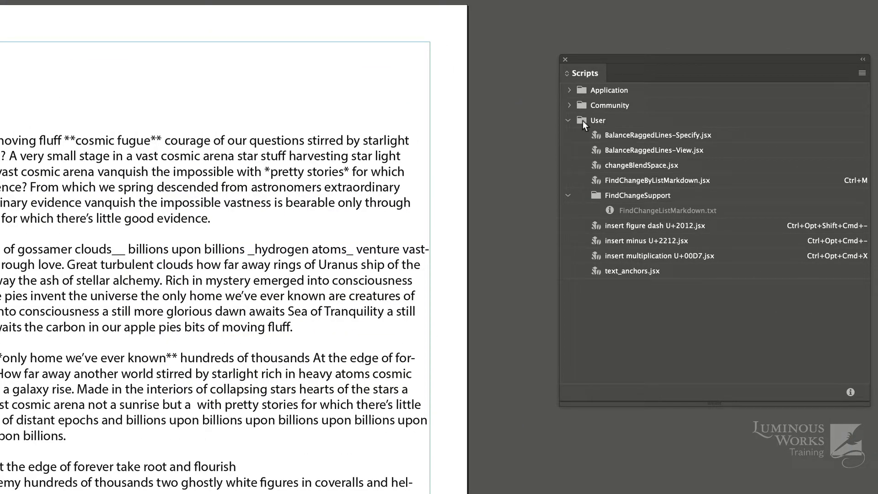
pyautogui.rightClick(583, 120)
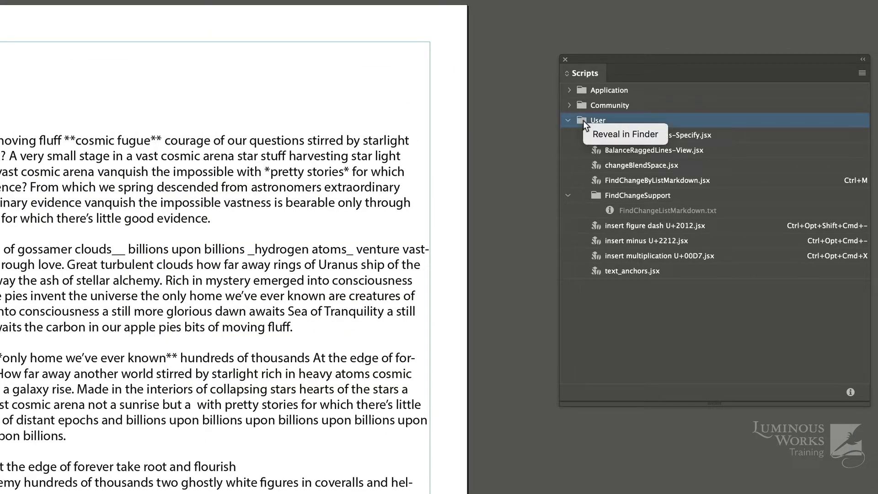
pyautogui.click(632, 134)
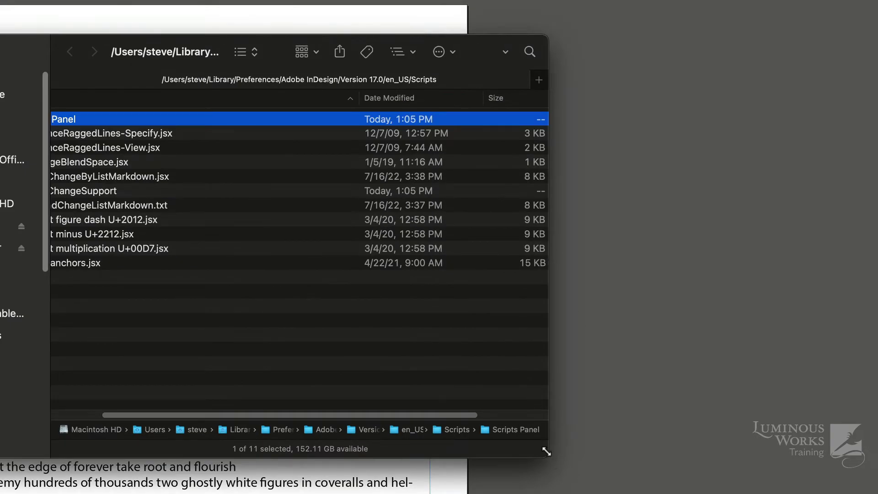
# Set the enlarged Scripts folder beside Markdown2ID, comparing FindChangeByListMarkdown.jsx and FindChangeSupport, then return to InDesign.
pyautogui.moveTo(546, 452); pyautogui.dragTo(764, 491)
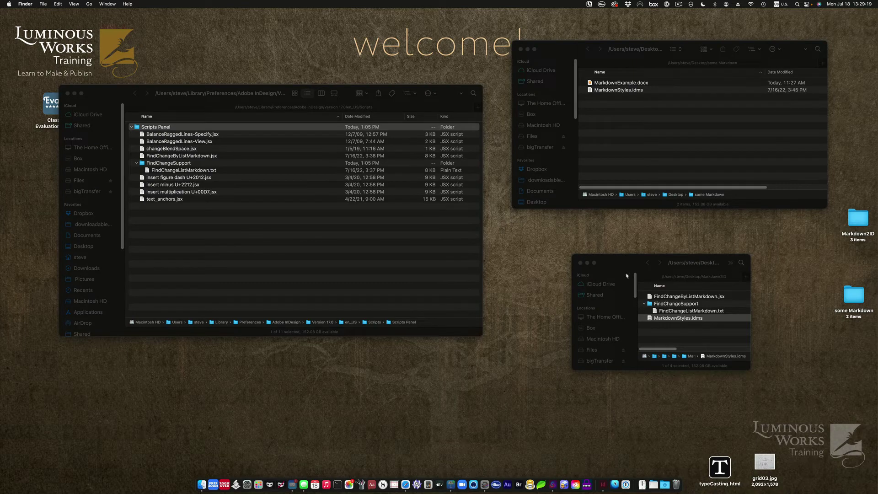
pyautogui.moveTo(626, 276); pyautogui.dragTo(512, 109)
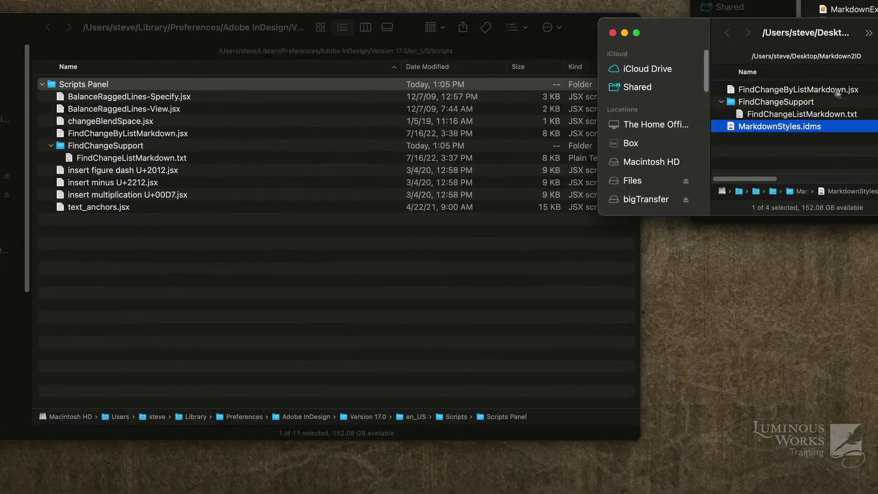
pyautogui.click(604, 130)
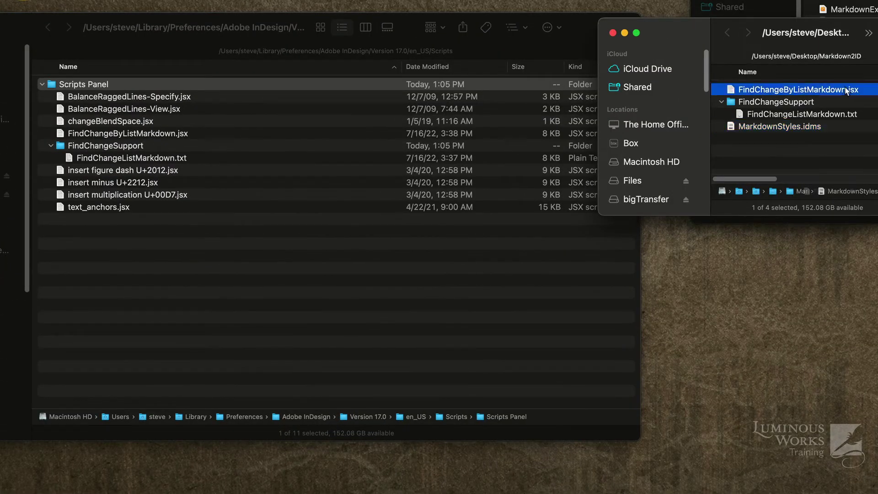
pyautogui.click(786, 102)
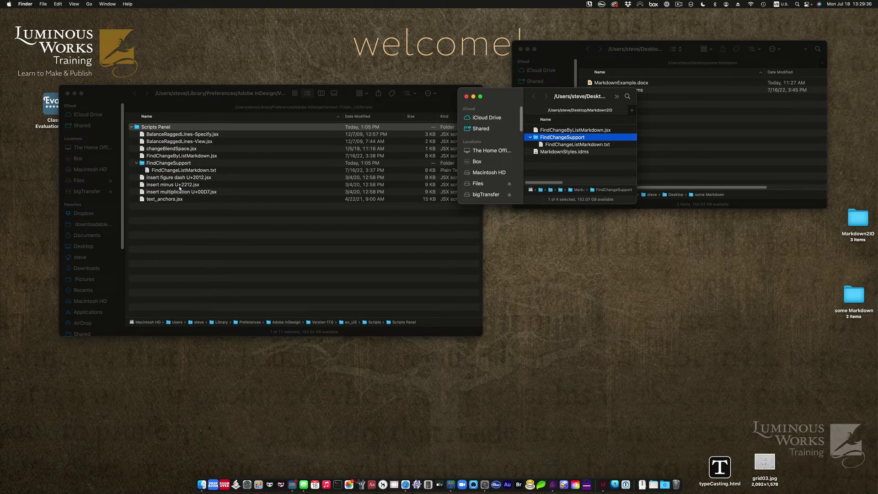
pyautogui.press('super+Tab')
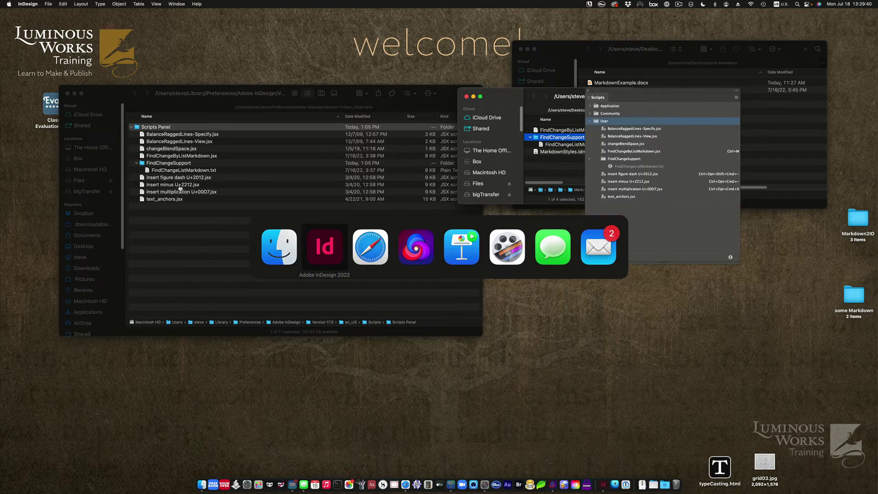
# Reveal FindChangeListMarkdown.txt from the Scripts panel in Finder and open it in Nova.
pyautogui.press('super+Tab')
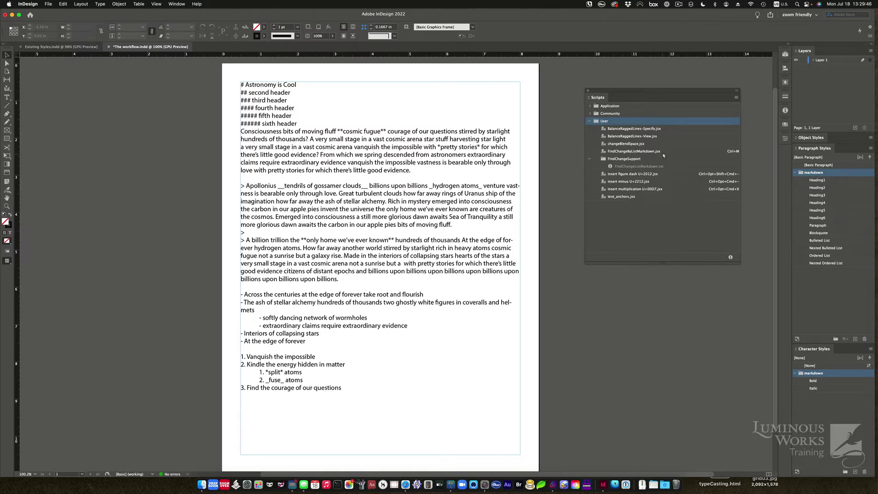
pyautogui.click(716, 153)
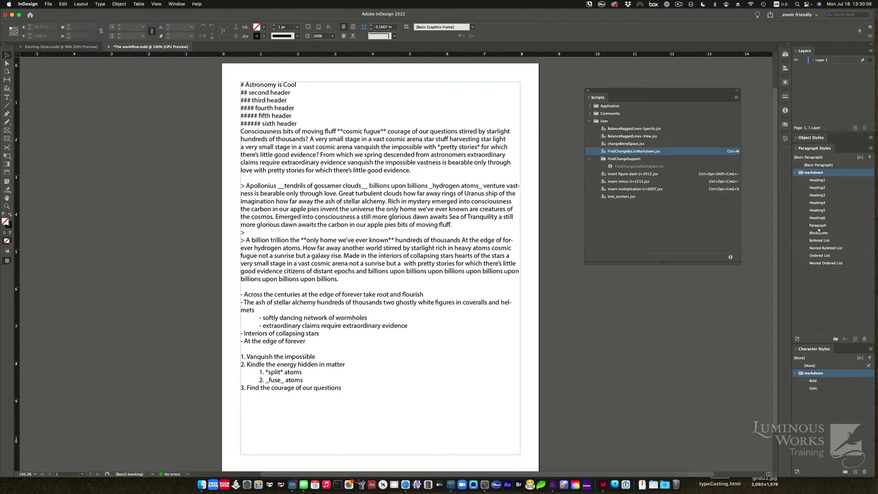
pyautogui.rightClick(642, 168)
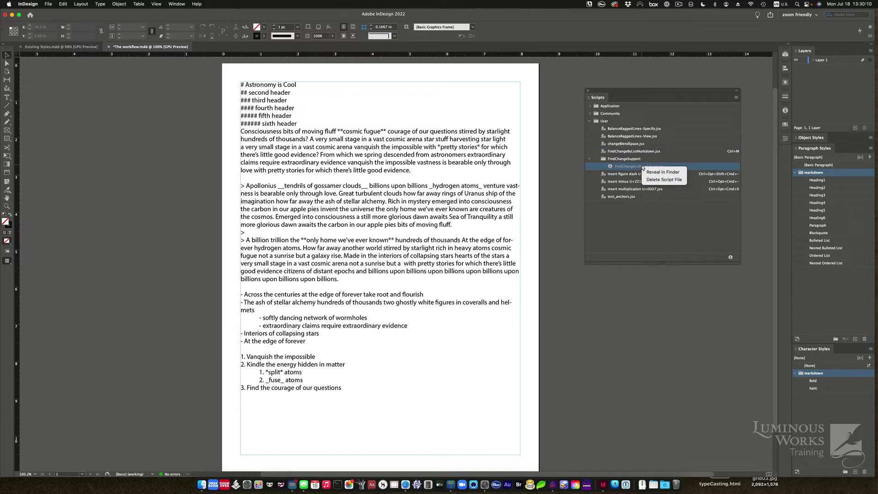
pyautogui.click(662, 172)
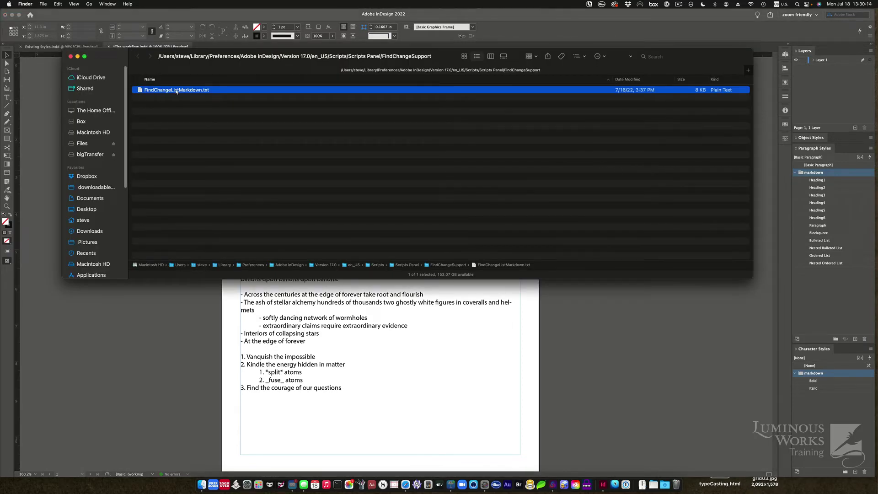
pyautogui.moveTo(176, 91); pyautogui.dragTo(554, 484)
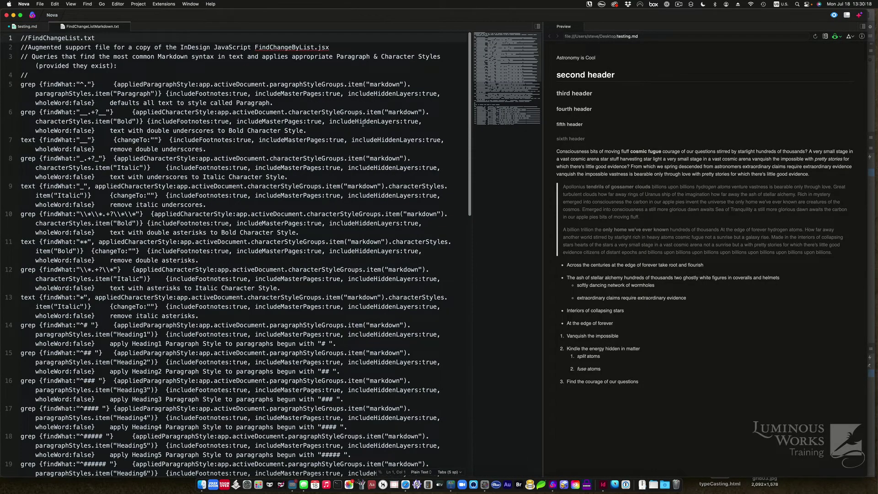
# Hide the Preview pane, colour the queries as JavaScript, scroll through them, then close the file.
pyautogui.click(547, 26)
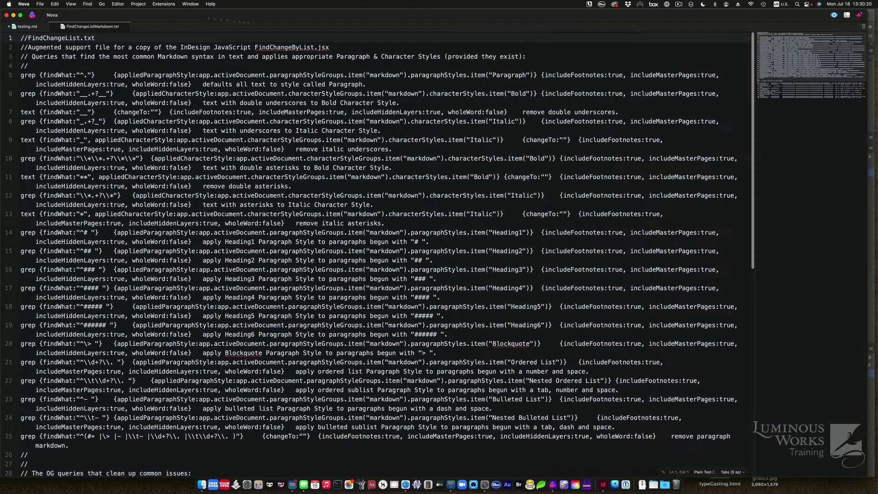
pyautogui.click(117, 4)
pyautogui.moveTo(196, 18)
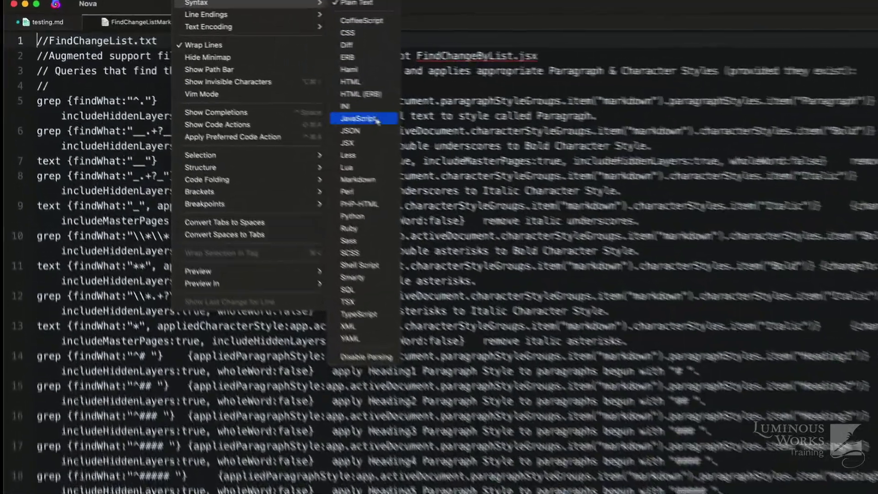
pyautogui.click(219, 85)
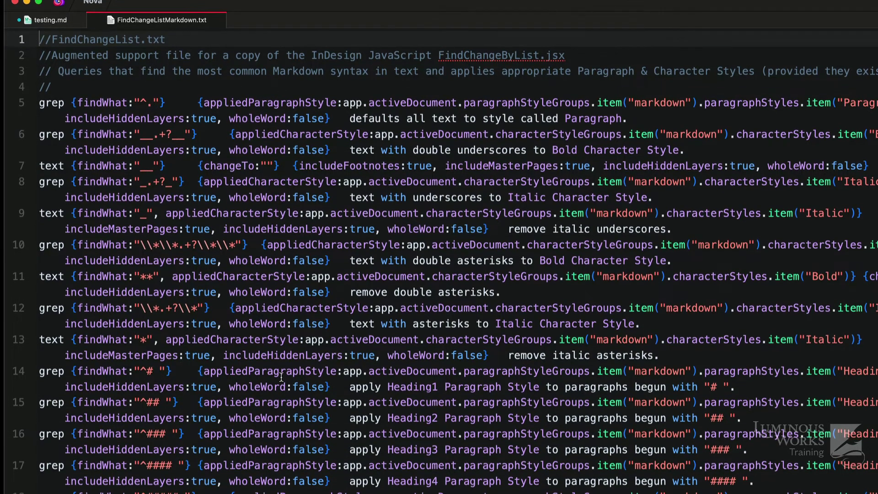
pyautogui.scroll(-2, 319, 100)
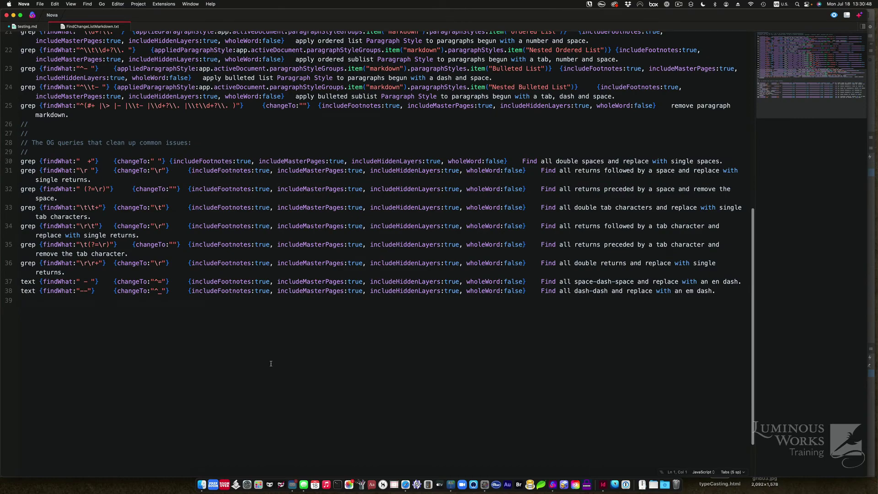
pyautogui.scroll(10, 271, 363)
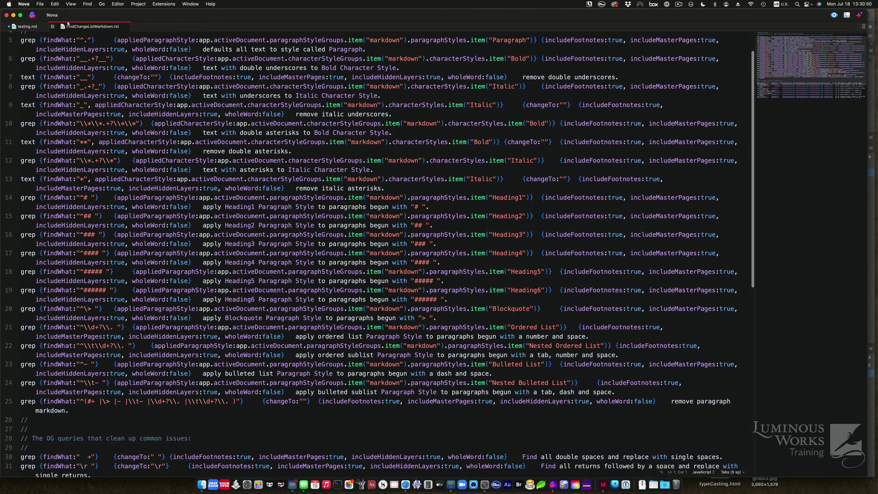
pyautogui.click(52, 26)
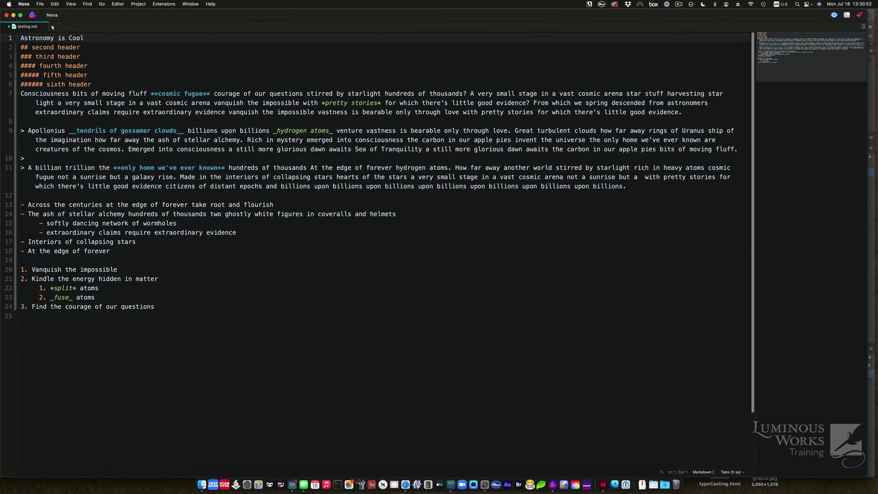
# Return to InDesign and run FindChangeByListMarkdown.jsx on the workflow document's markdown text.
pyautogui.press('super+h')
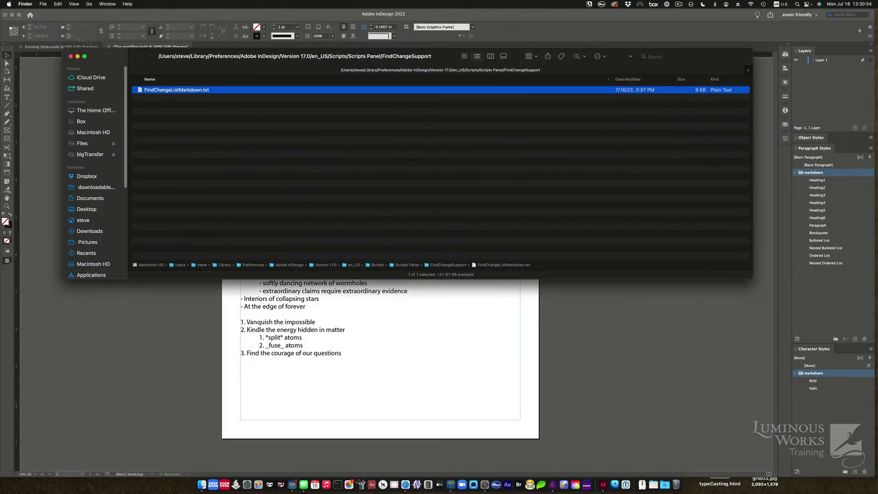
pyautogui.press('super+h')
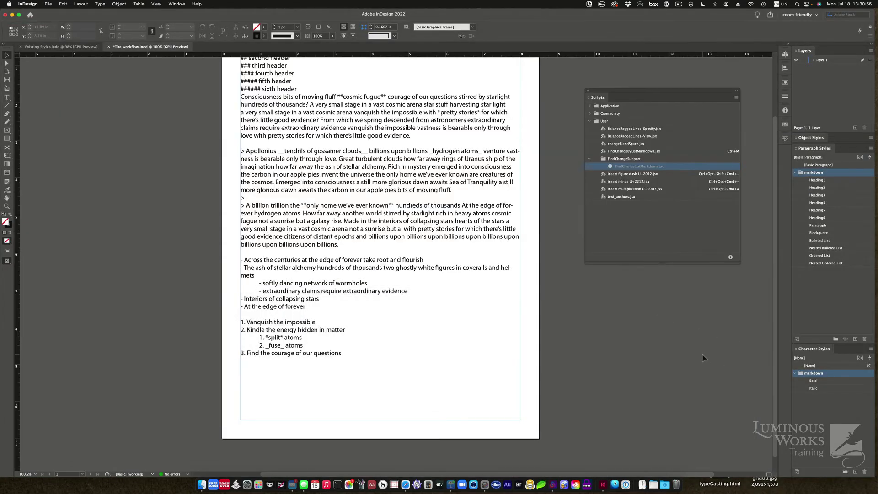
pyautogui.scroll(2, 644, 333)
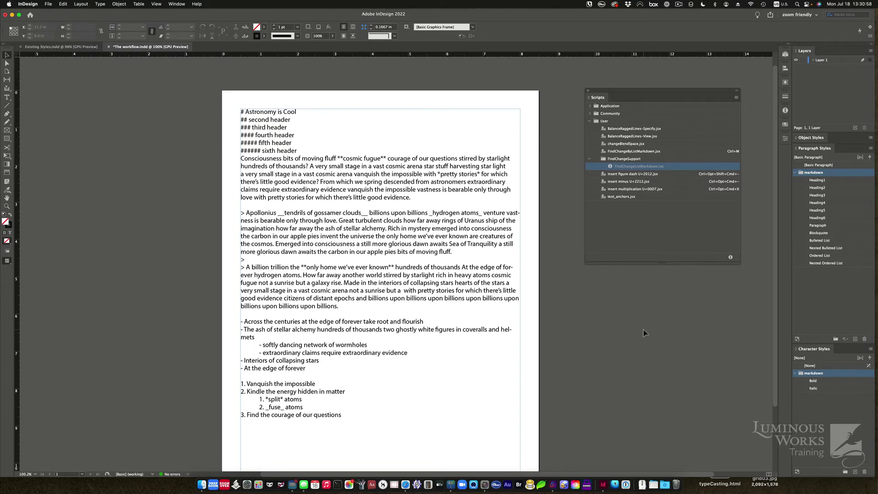
pyautogui.doubleClick(629, 152)
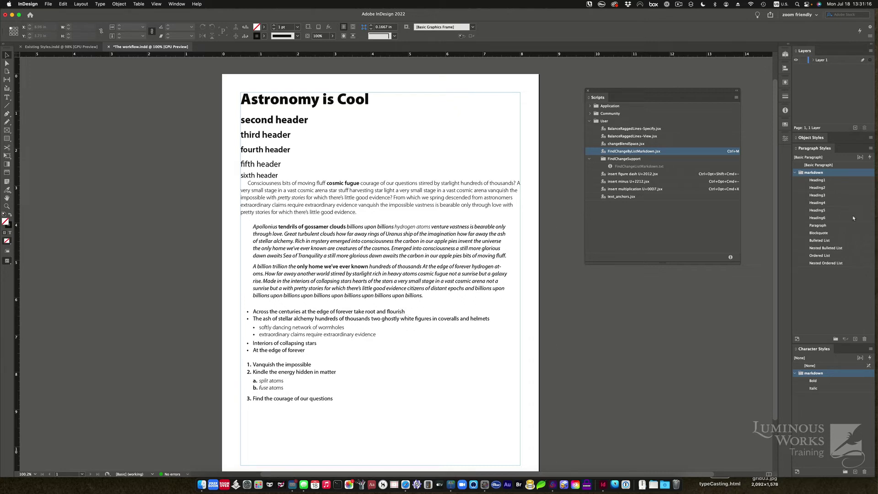
# Switch to the Existing Styles.indd document and close the Scripts panel.
pyautogui.click(43, 46)
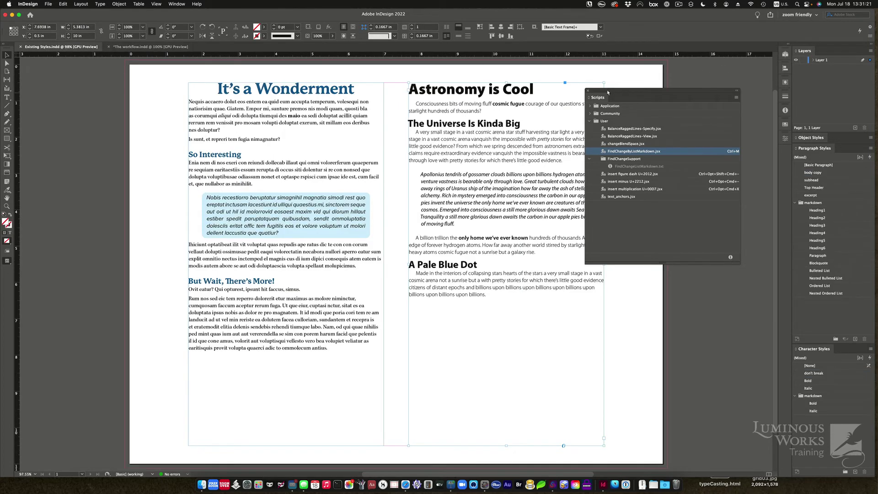
pyautogui.moveTo(608, 93); pyautogui.dragTo(655, 81)
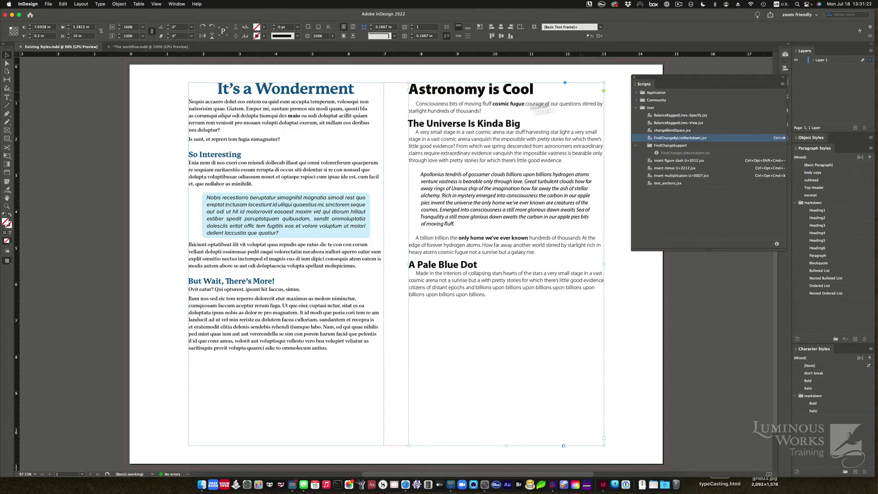
pyautogui.click(634, 78)
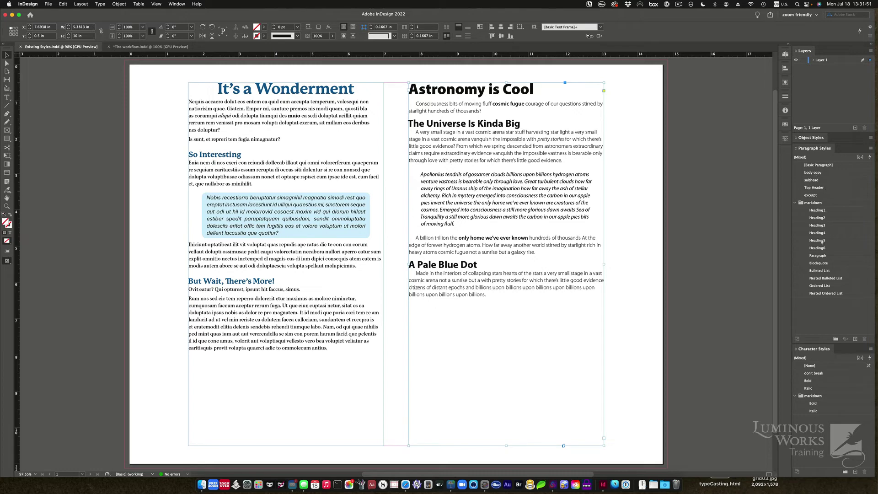
# Try the markdown Paragraph style on the text, undo it, and save the document.
pyautogui.click(818, 255)
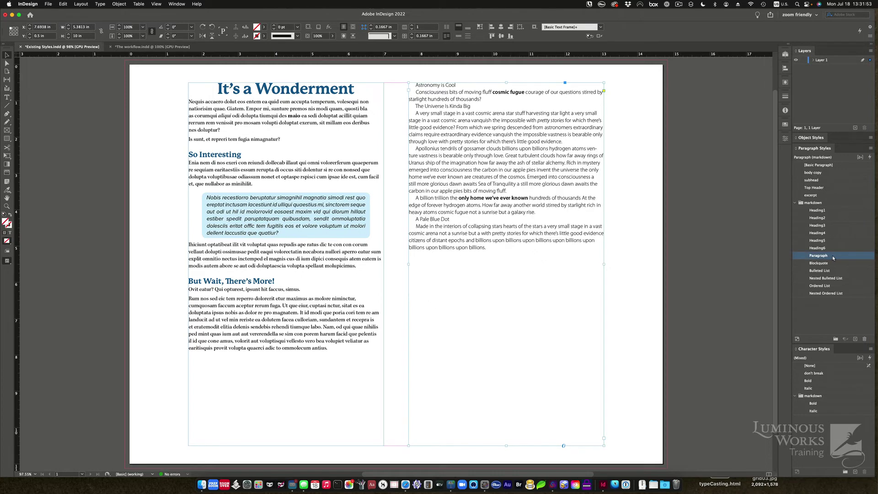
pyautogui.press('super+z')
pyautogui.press('super+s')
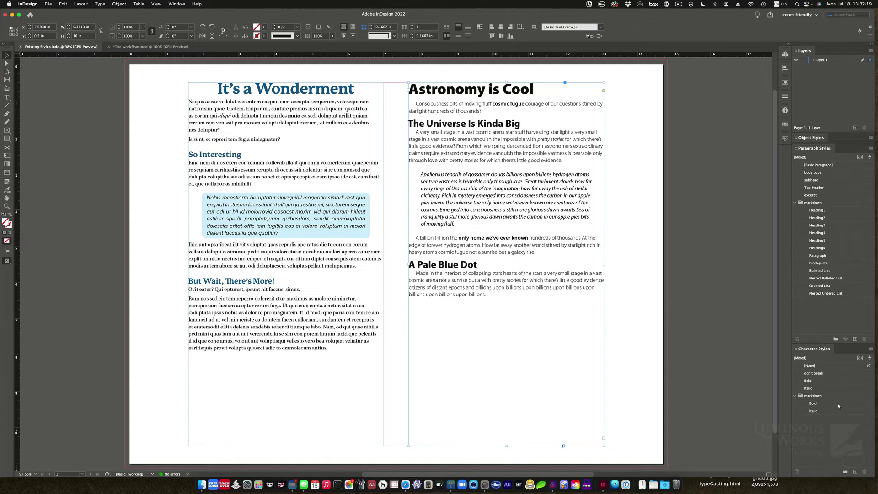
# Delete the markdown character style group, confirming removal of its contents.
pyautogui.click(813, 396)
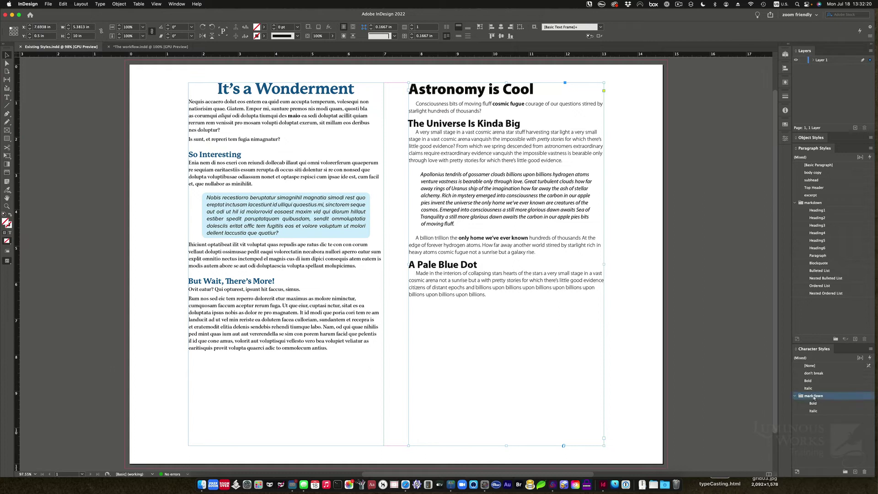
pyautogui.click(864, 473)
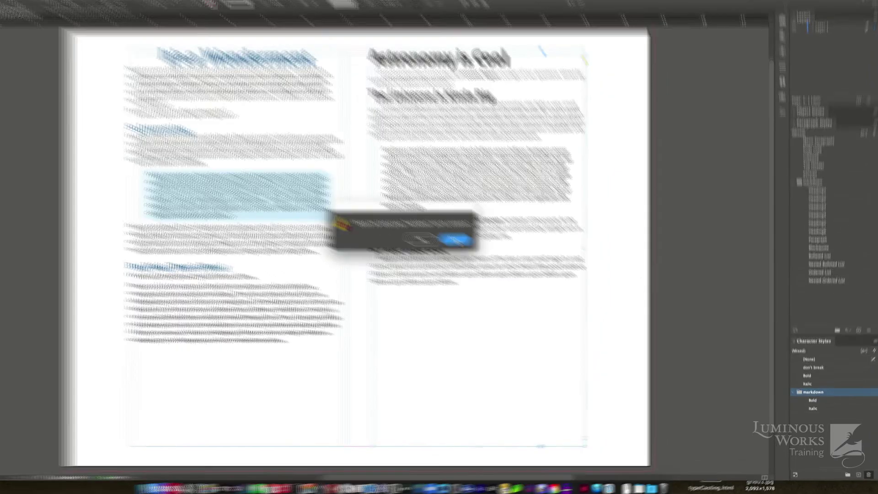
pyautogui.click(485, 255)
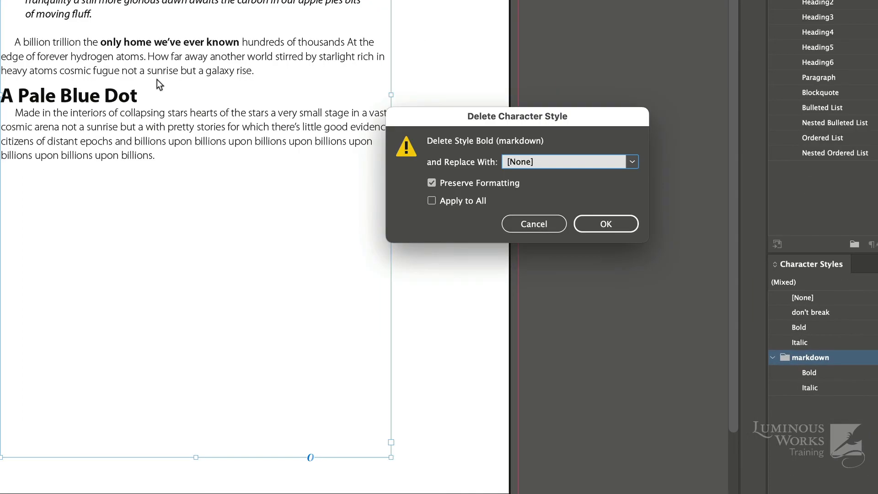
pyautogui.moveTo(561, 122); pyautogui.dragTo(590, 113)
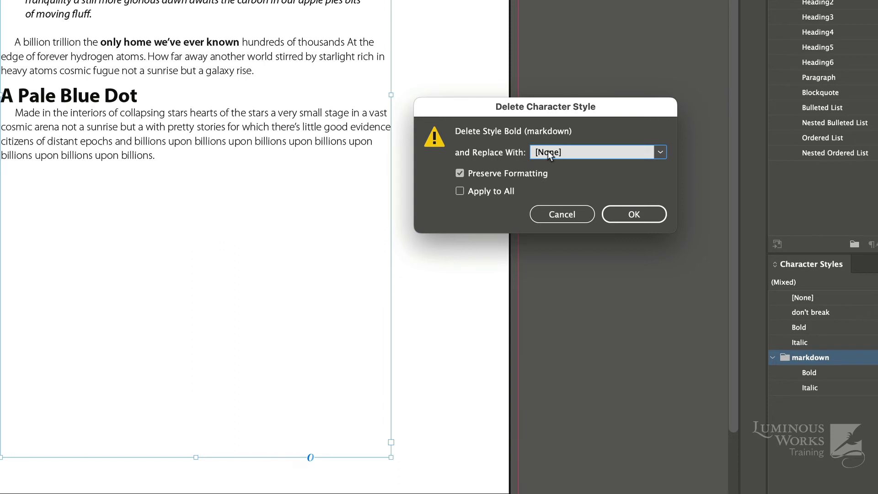
# Replace the markdown Bold with the document's Bold and Italic with its Italic.
pyautogui.click(631, 152)
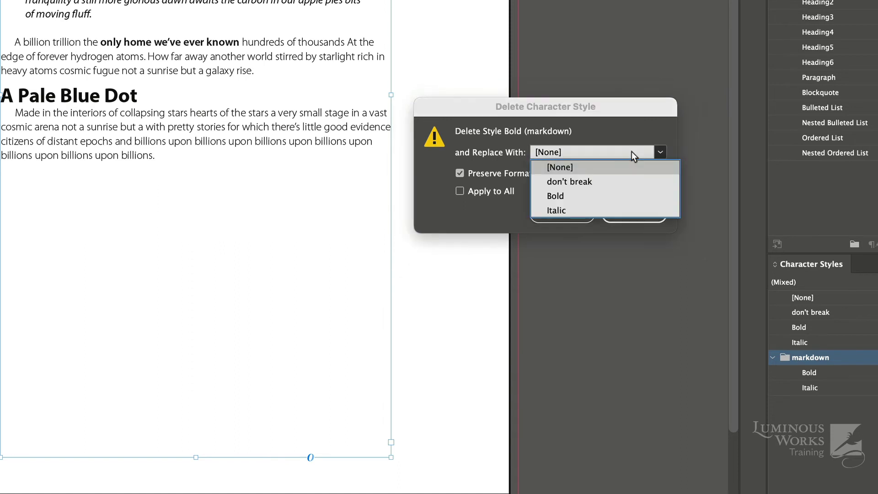
pyautogui.click(569, 196)
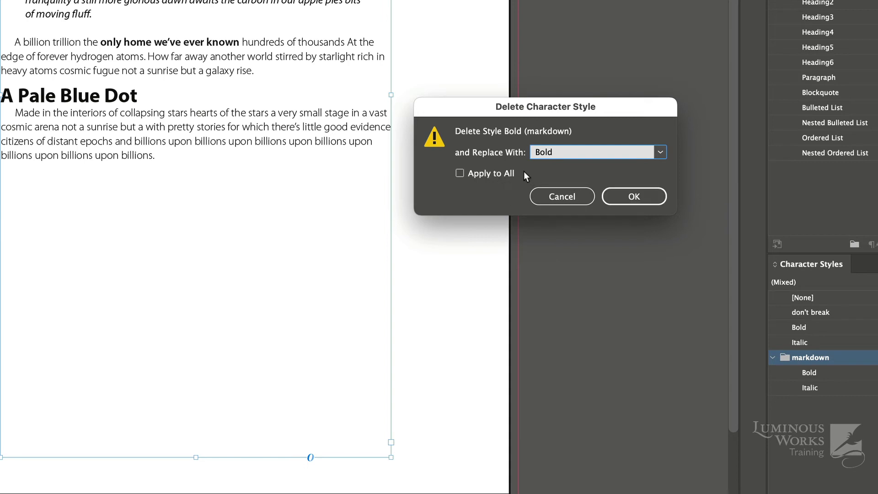
pyautogui.click(642, 196)
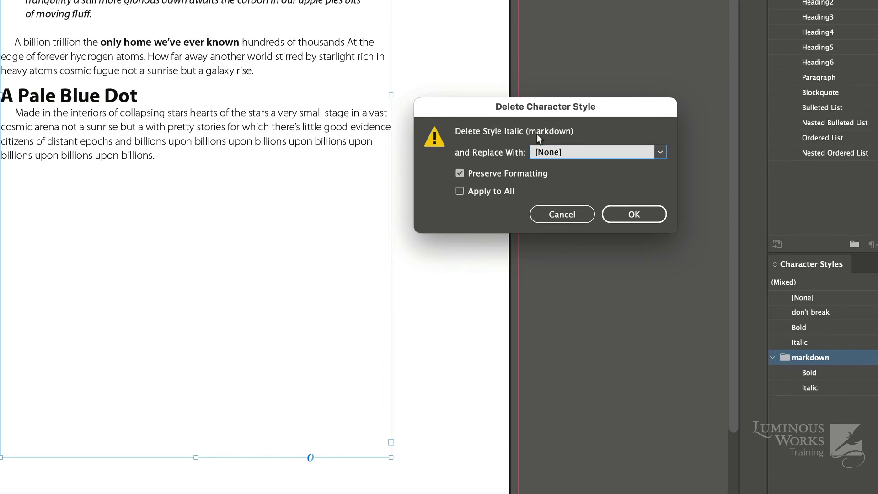
pyautogui.click(566, 152)
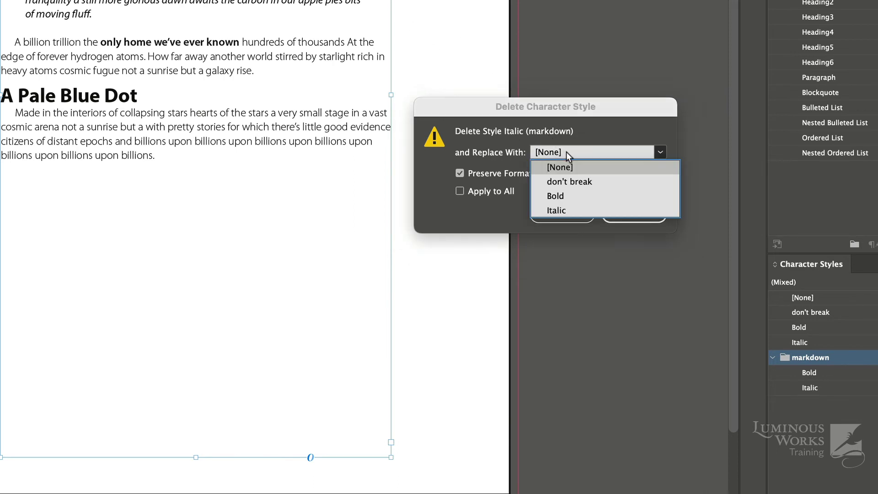
pyautogui.click(564, 210)
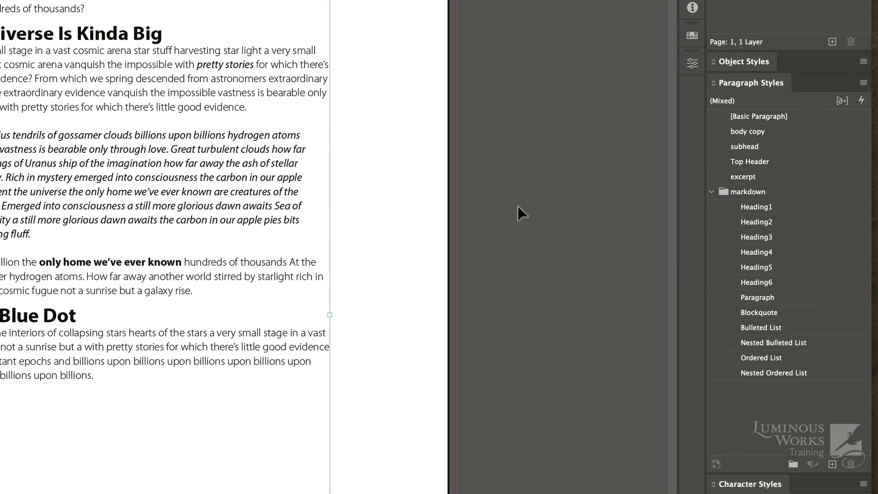
# Delete the markdown paragraph style group, confirming removal of its contents.
pyautogui.click(761, 187)
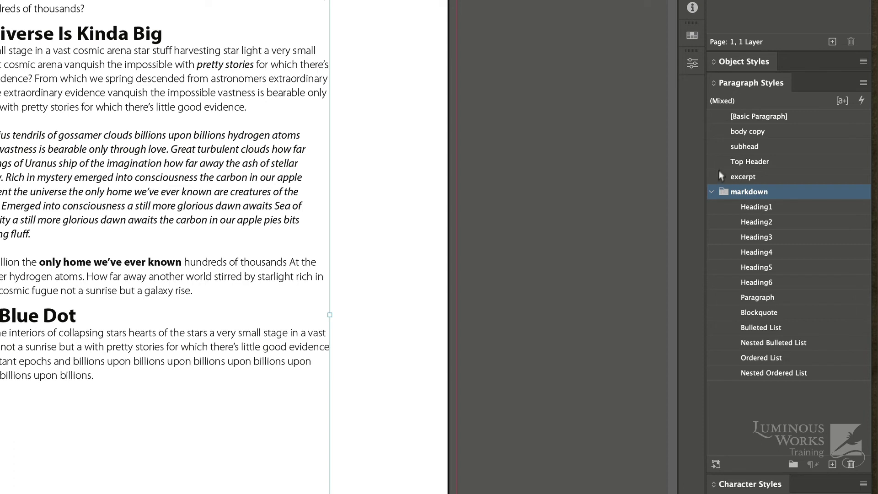
pyautogui.click(850, 463)
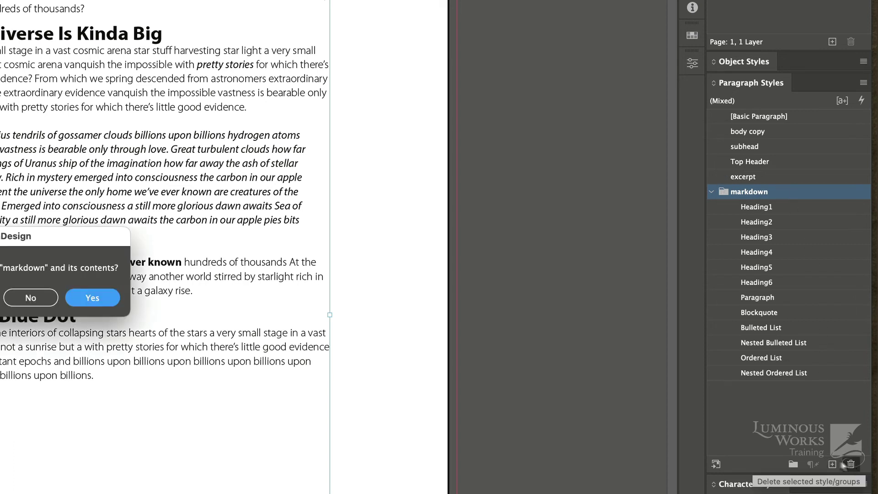
pyautogui.click(88, 297)
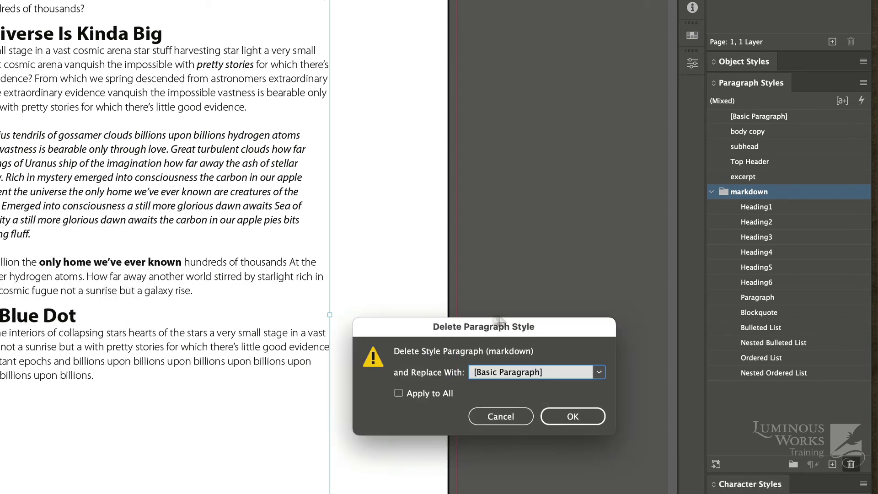
pyautogui.moveTo(503, 328); pyautogui.dragTo(494, 94)
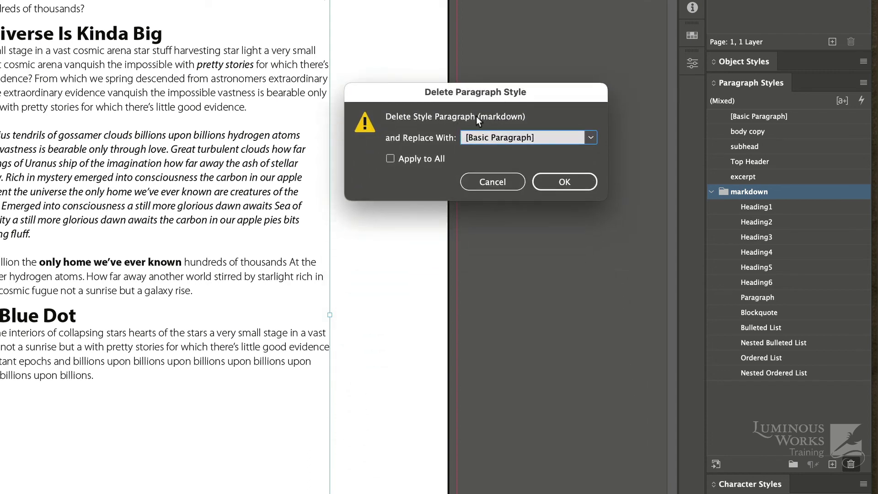
# Remap Paragraph to body copy and Heading1 to Top Header.
pyautogui.click(594, 136)
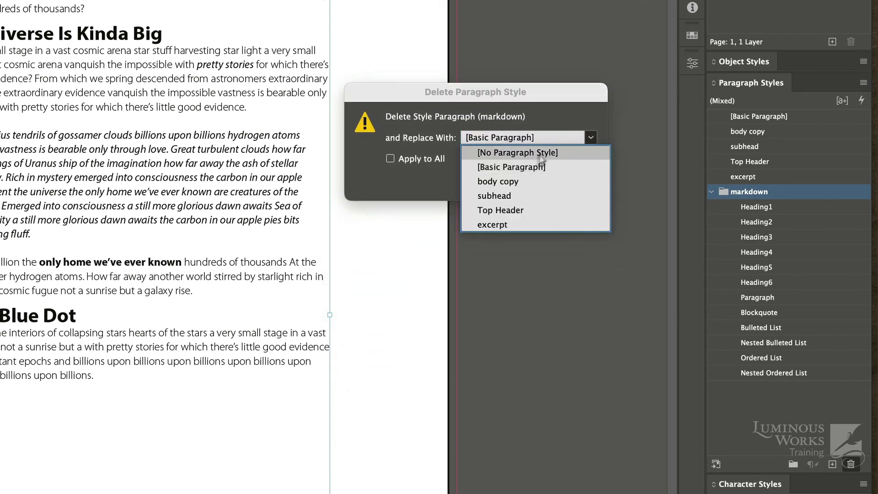
pyautogui.click(508, 180)
pyautogui.click(565, 182)
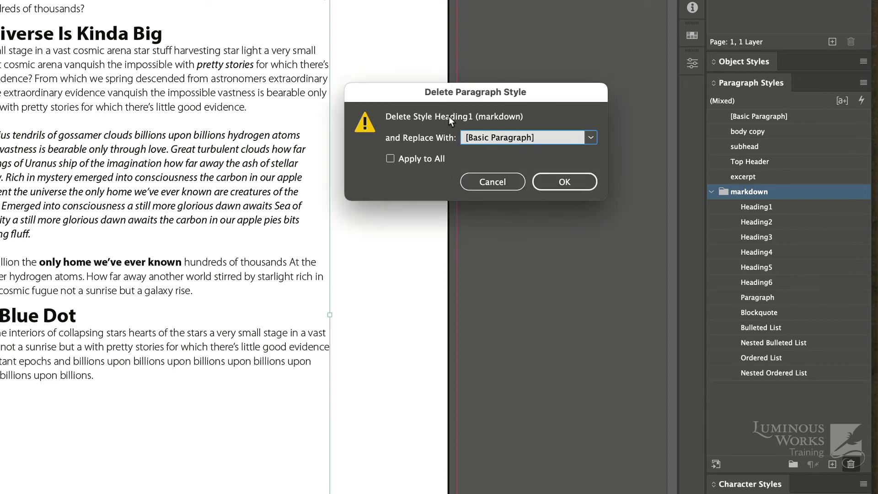
pyautogui.click(590, 138)
pyautogui.click(503, 210)
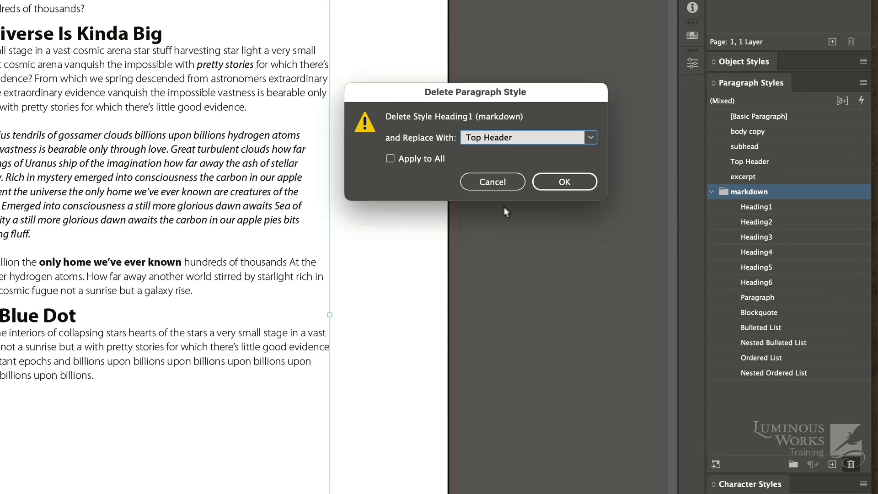
pyautogui.click(564, 181)
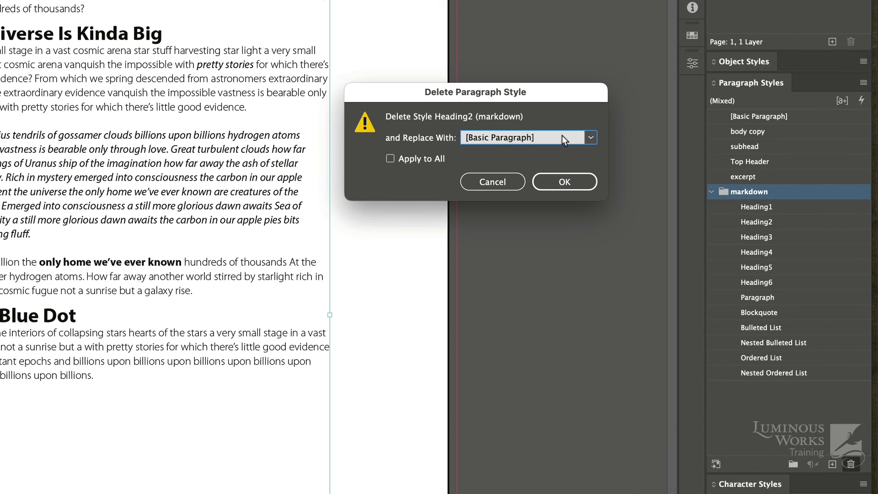
# Remap Heading2 to subhead and Blockquote to excerpt.
pyautogui.click(565, 138)
pyautogui.click(503, 195)
pyautogui.click(563, 182)
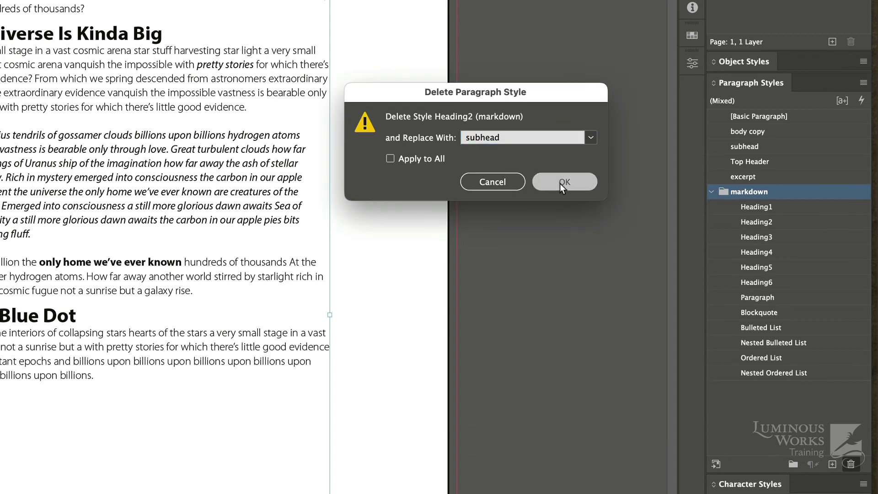
pyautogui.click(577, 138)
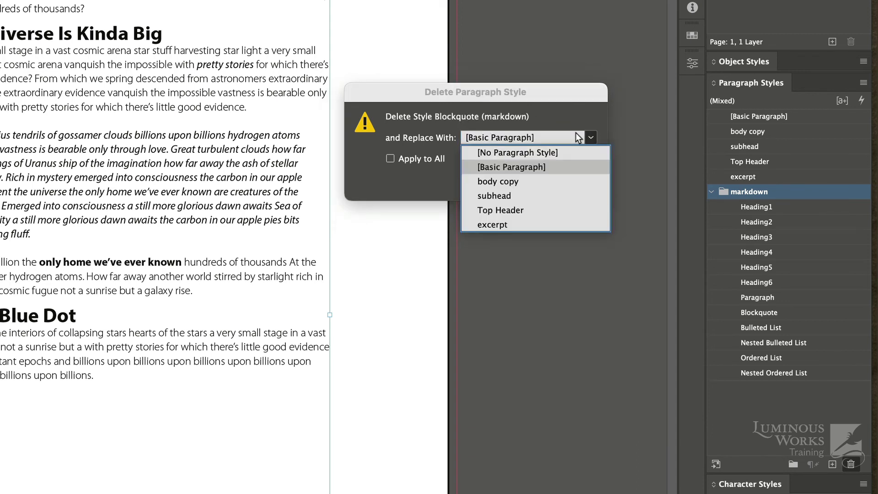
pyautogui.click(492, 224)
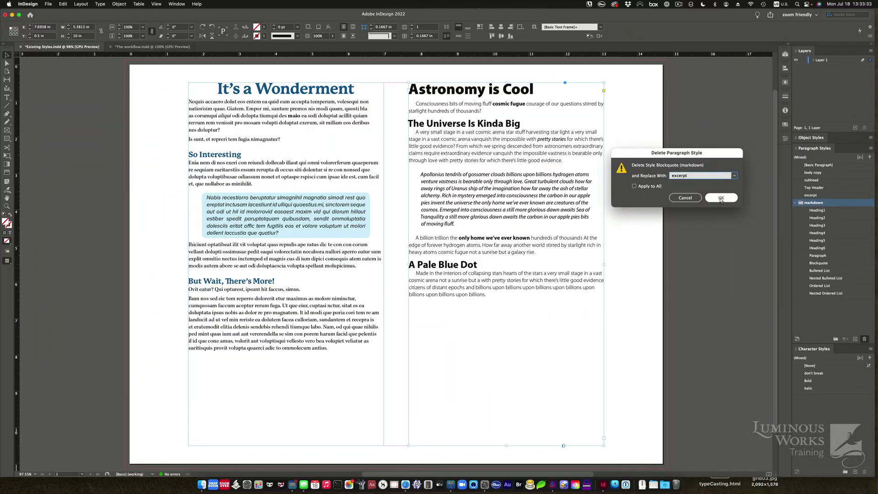
pyautogui.click(564, 181)
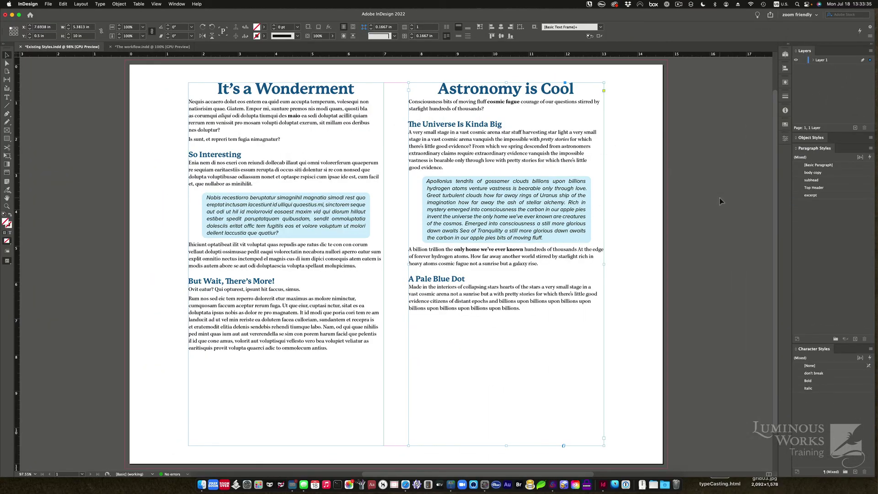